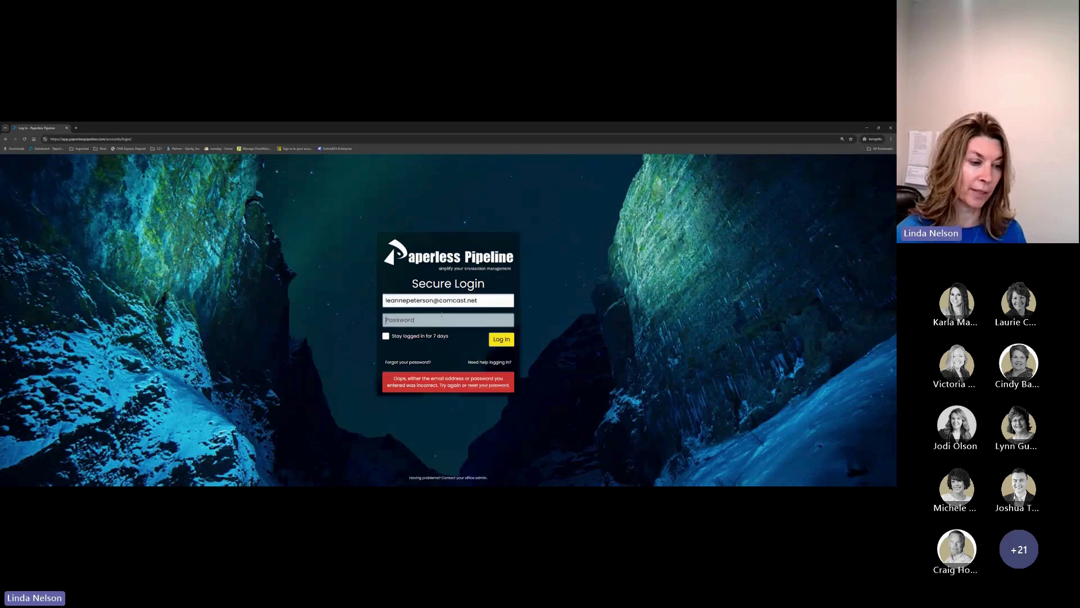
- Enter the account password on the secure login form and log in
left_click(442, 316)
type("••")
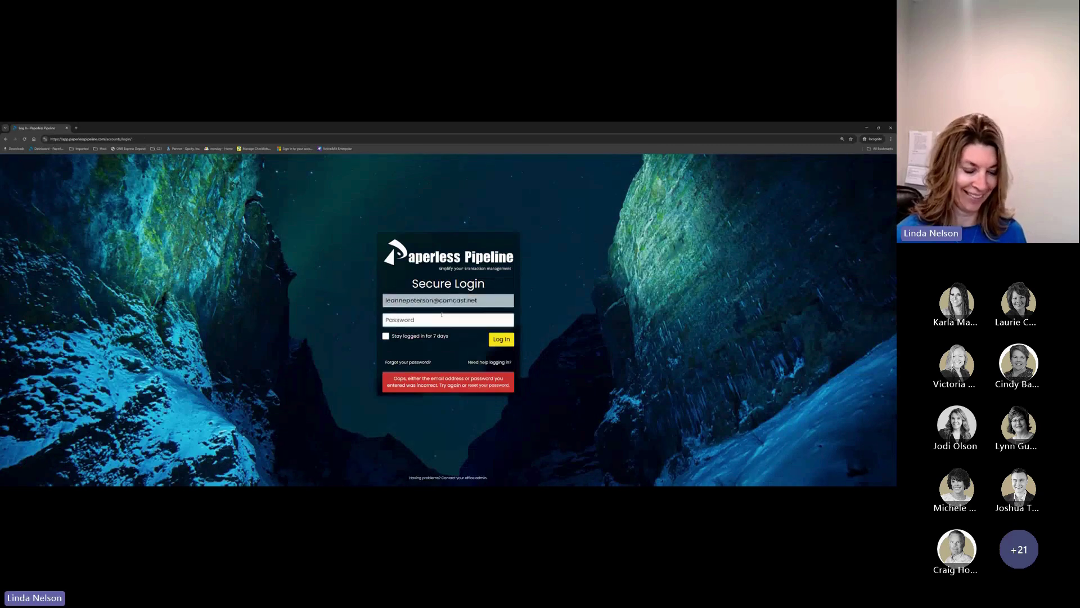
type("•")
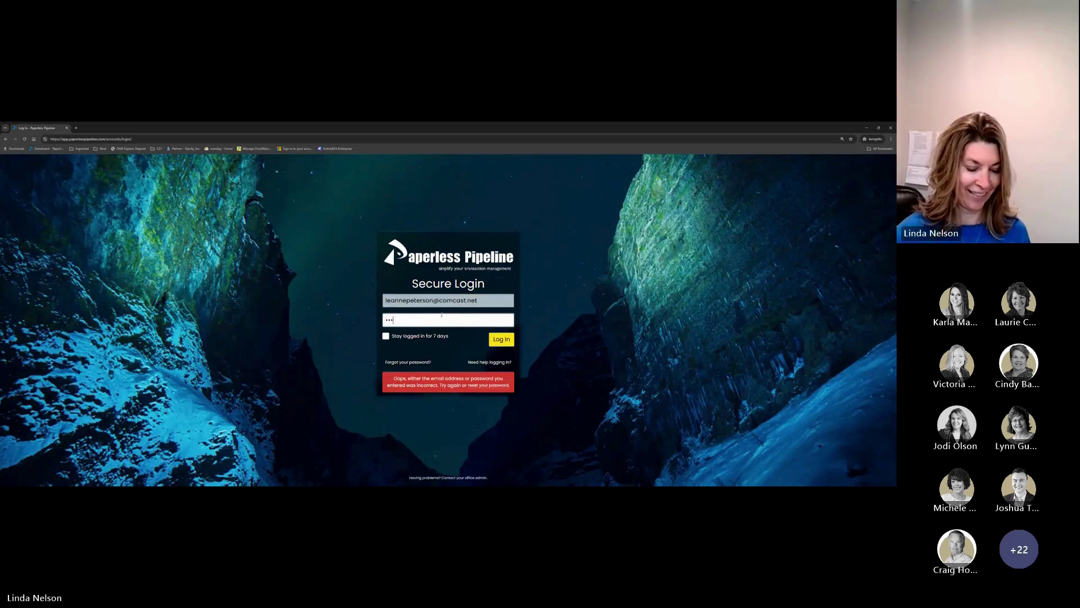
type("•••••")
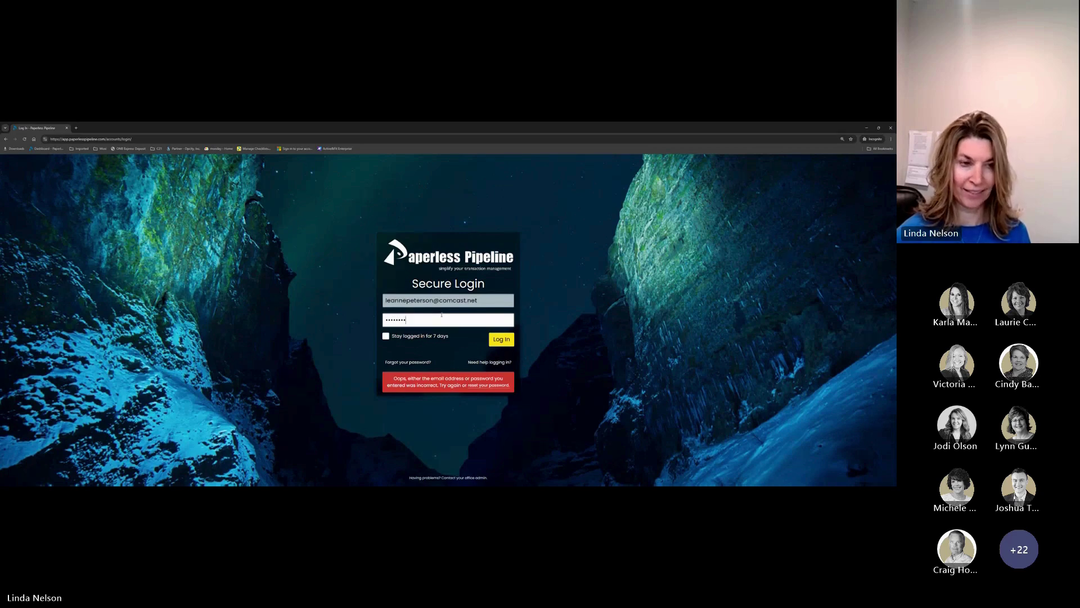
type("•")
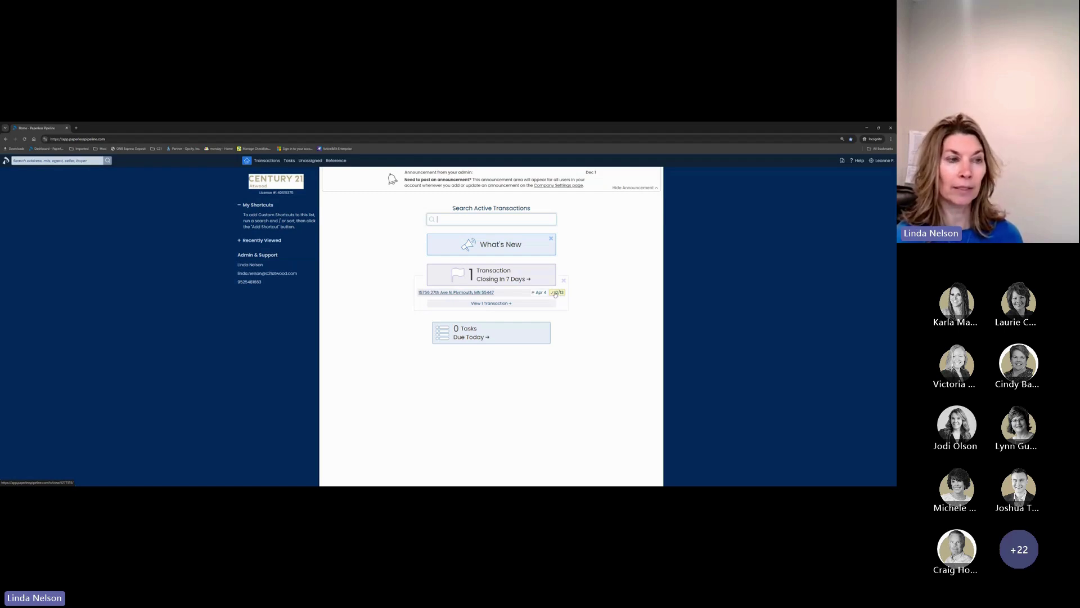
- Open the Maple Grove purchase from the transactions list and review its details, documents, notes and sent emails
left_click(267, 161)
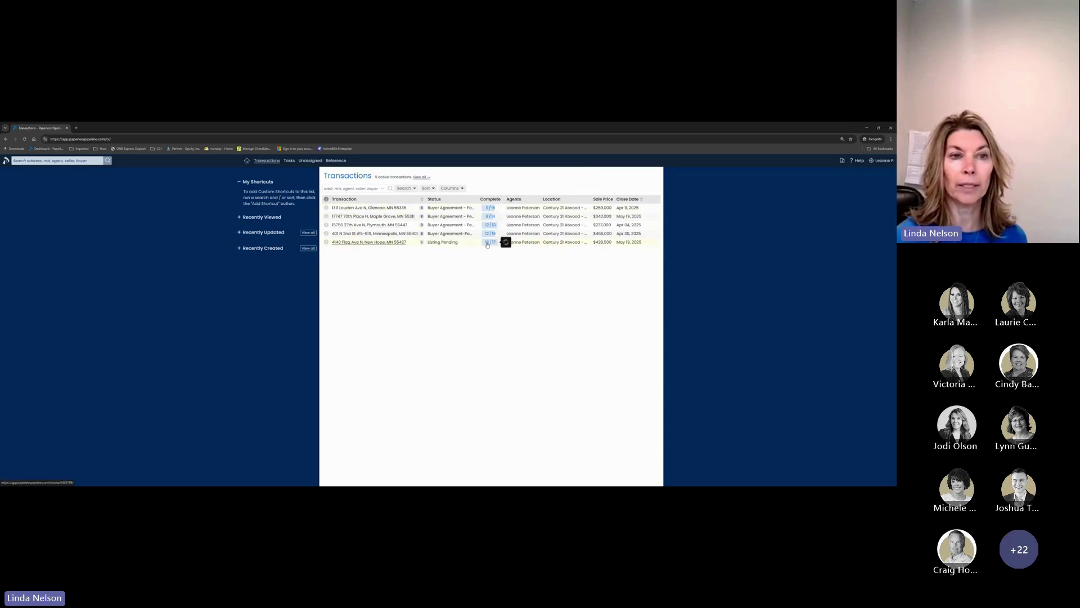
mouse_move(487, 244)
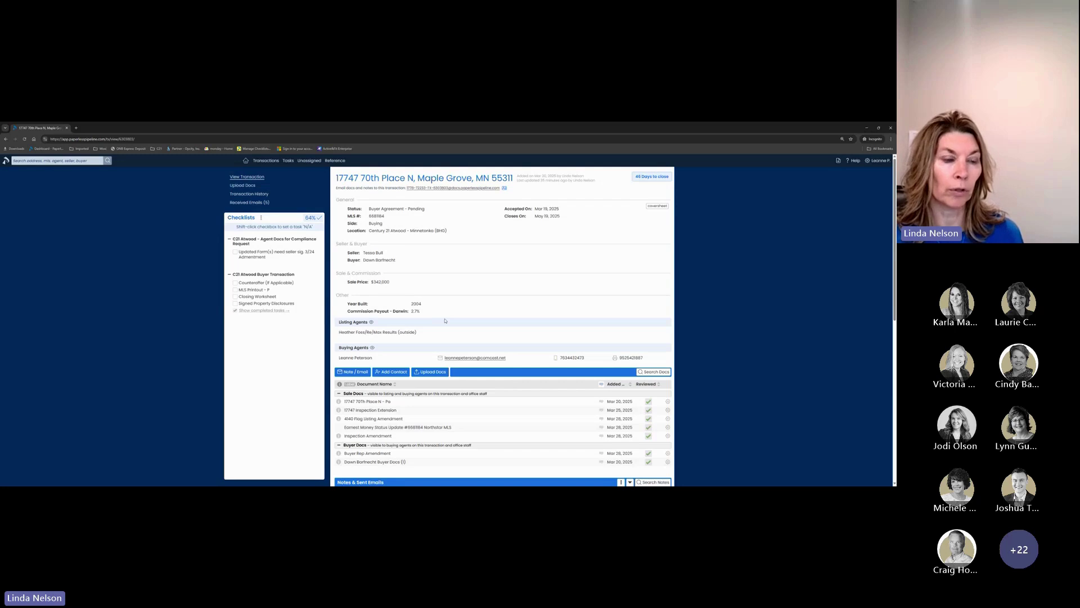
scroll(444, 325, "down", 3)
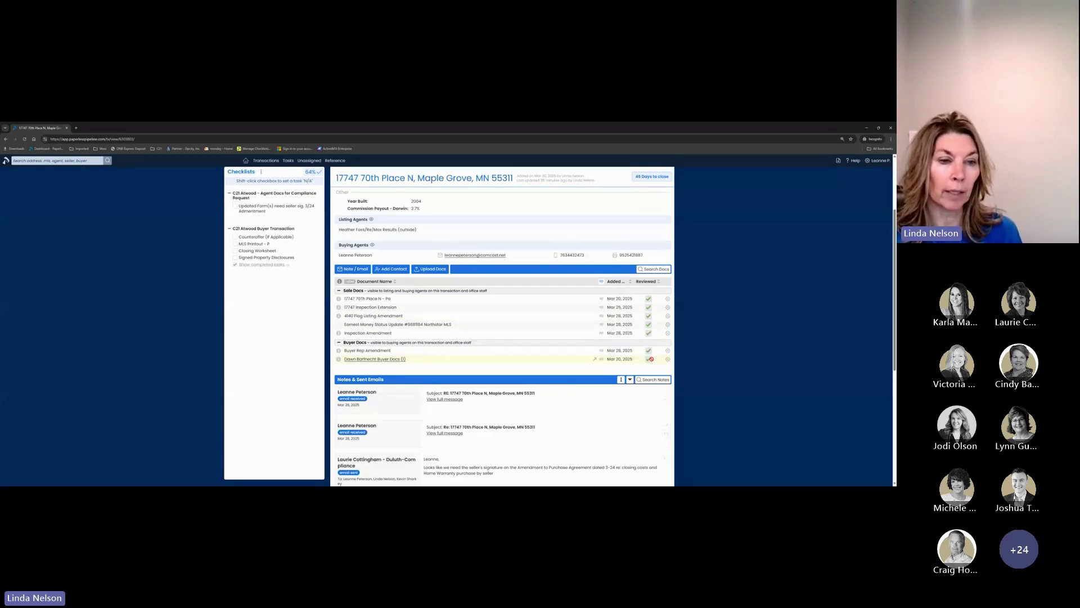
scroll(651, 359, "down", 3)
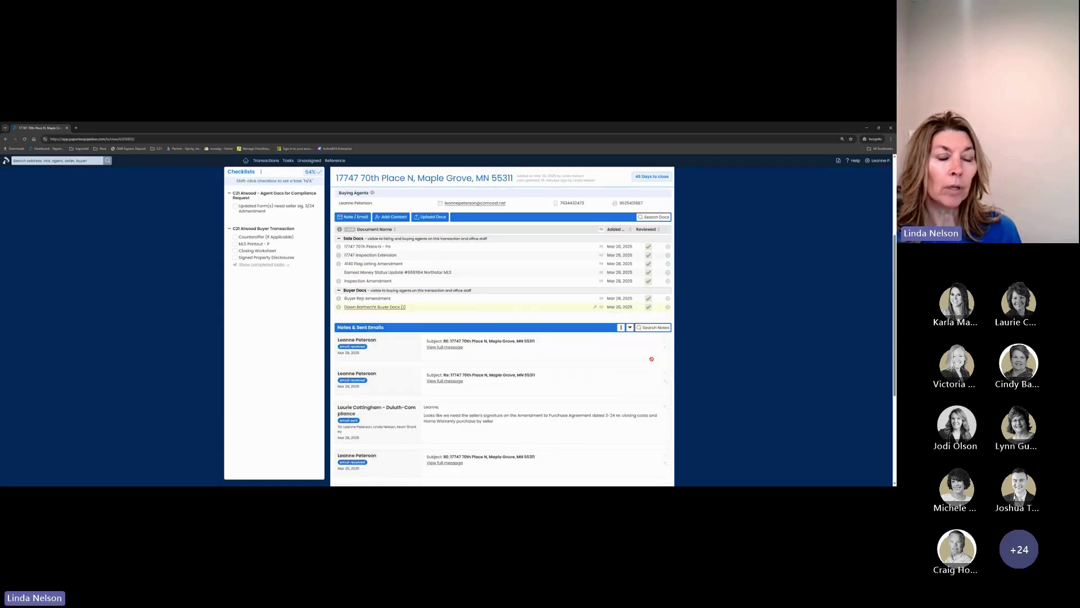
scroll(652, 360, "down", 1)
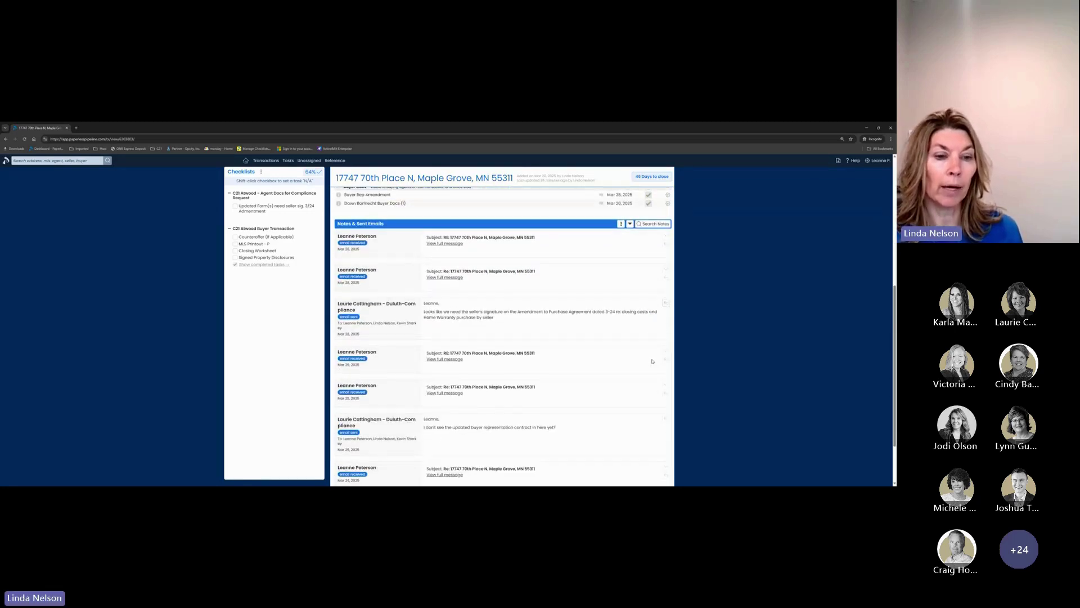
scroll(652, 361, "down", 2)
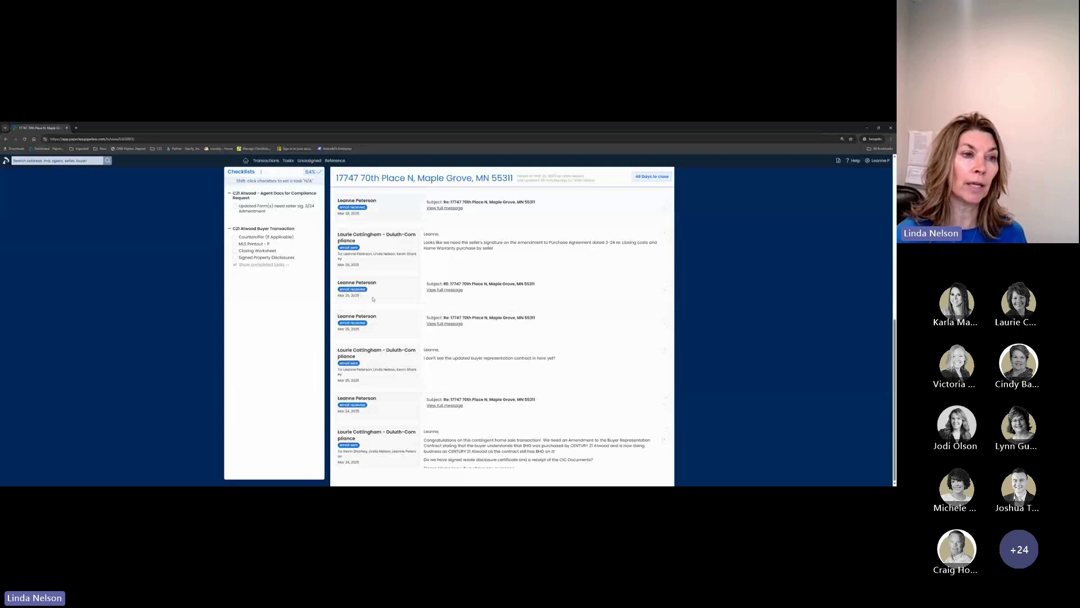
scroll(373, 299, "up", 5)
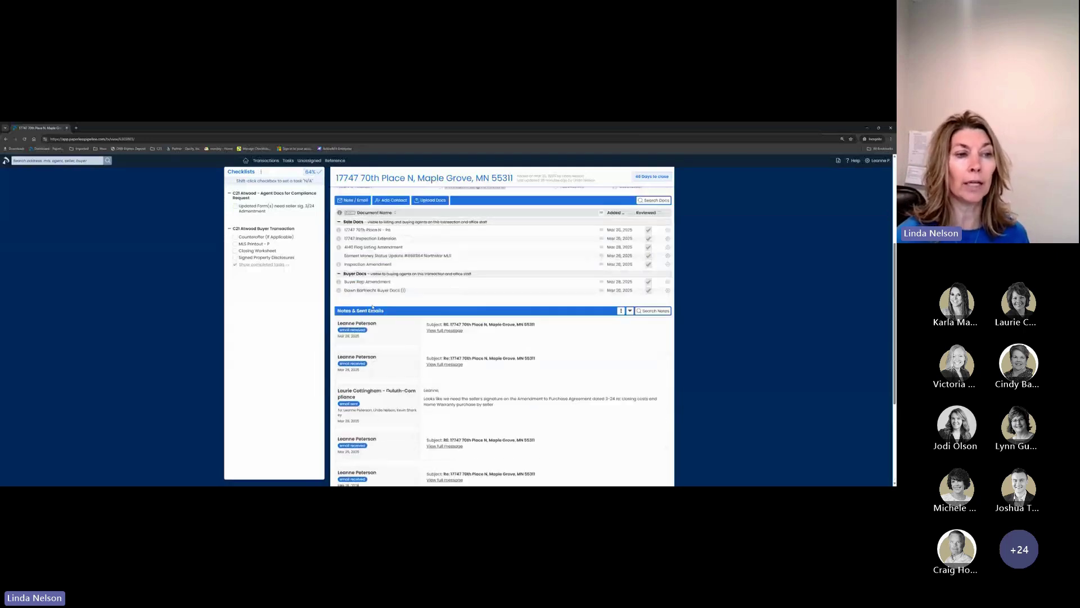
- Open the note/email form on the Maple Grove transaction and examine its recipient, message and option fields
left_click(354, 302)
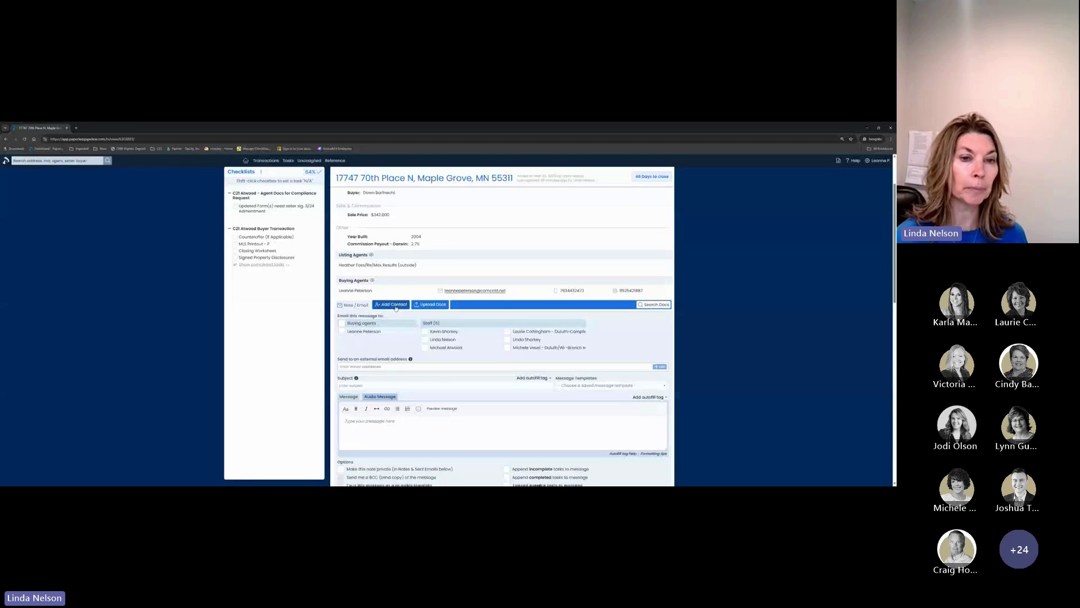
scroll(435, 364, "down", 2)
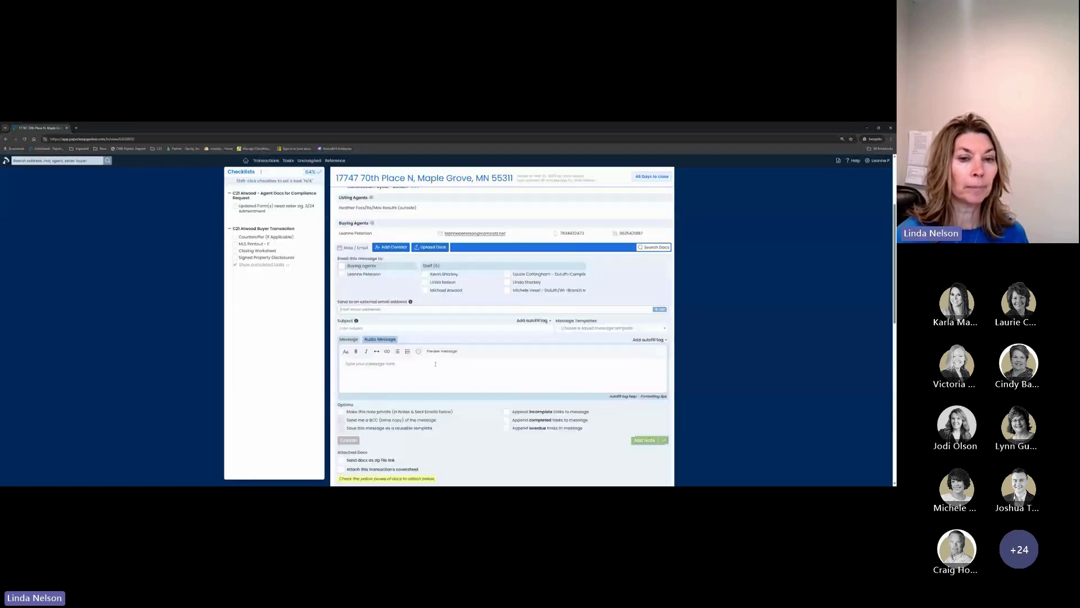
scroll(499, 283, "up", 3)
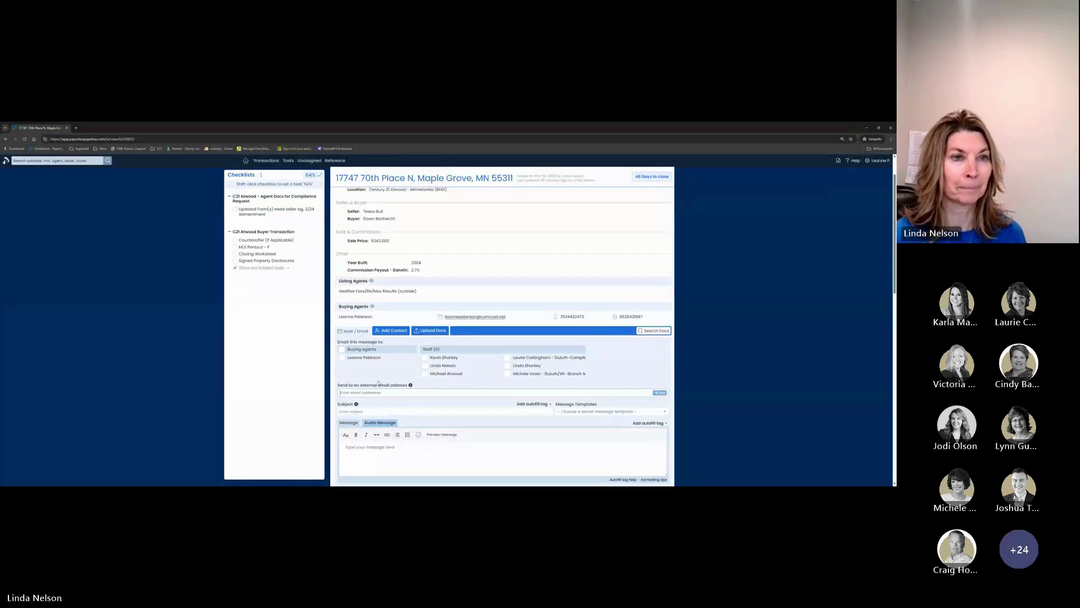
scroll(378, 382, "up", 1)
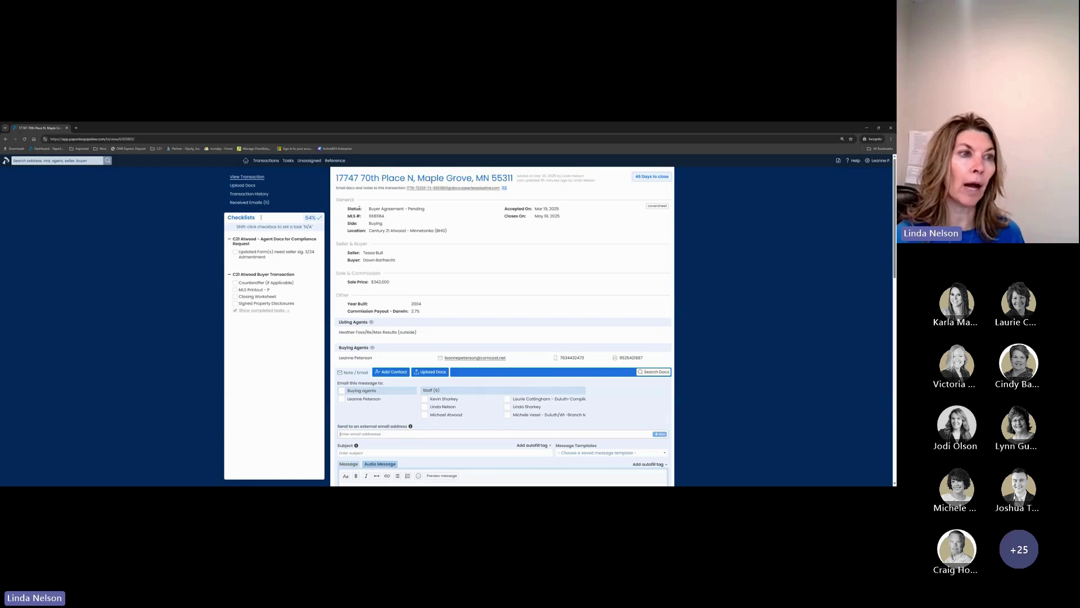
- Upload the EM Transfer in Darwin PDF from the computer to the Maple Grove transaction
left_click(243, 186)
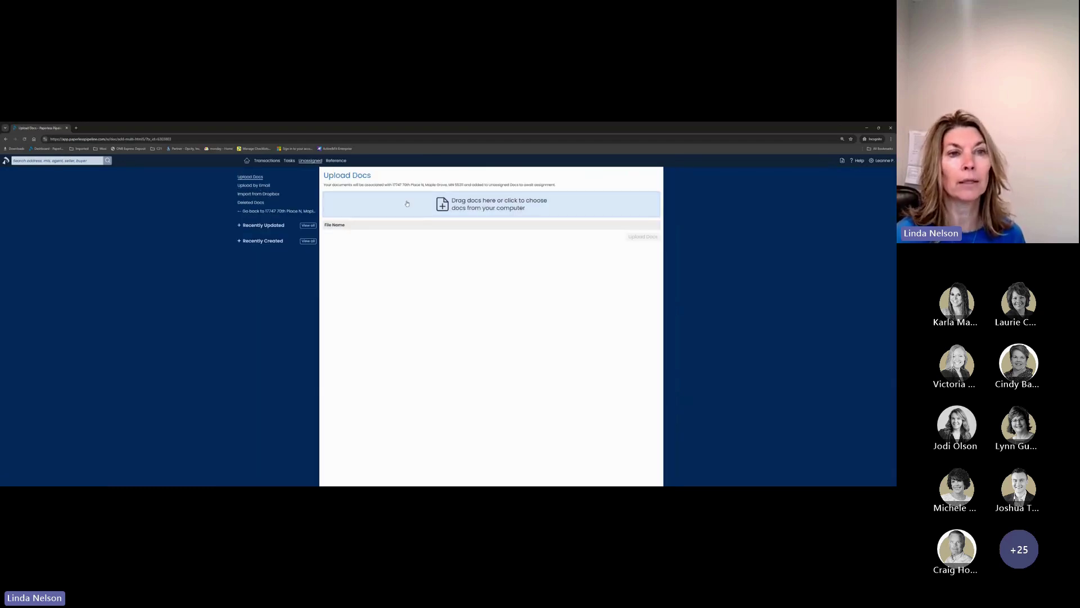
left_click(522, 205)
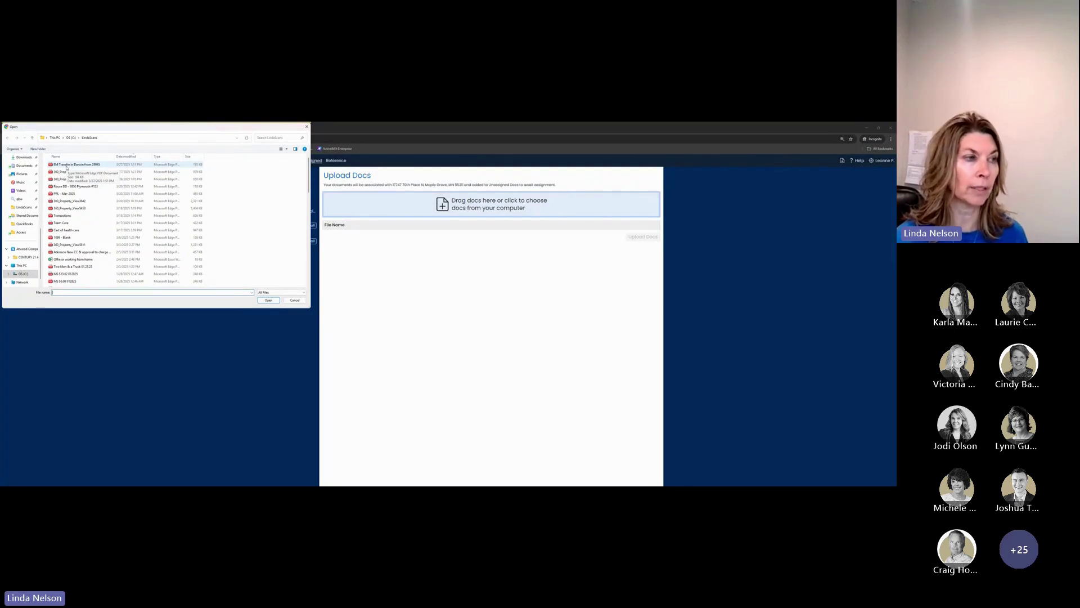
double_click(67, 165)
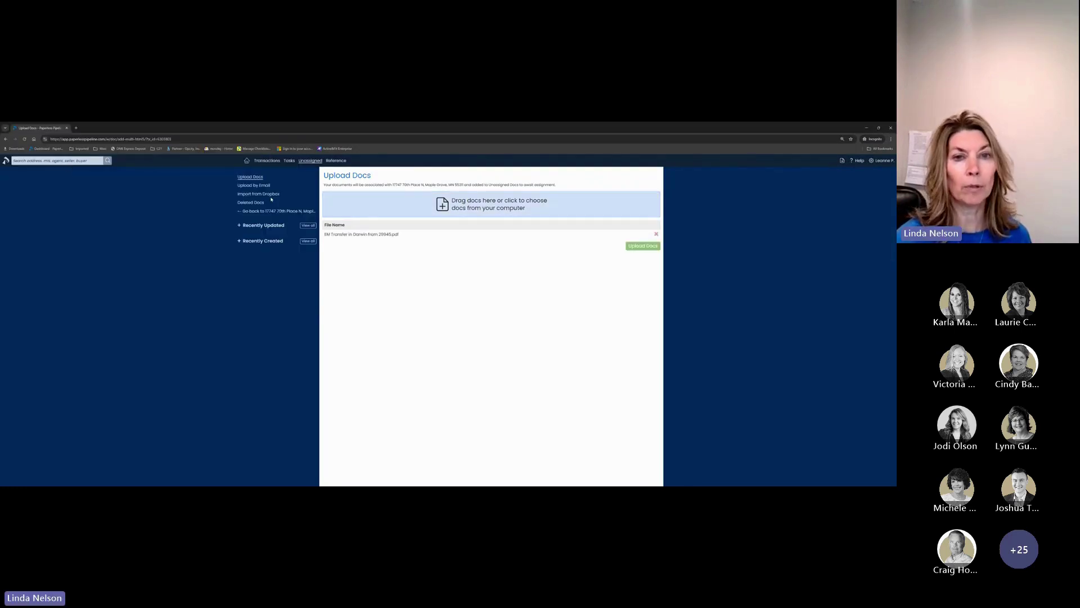
left_click(648, 246)
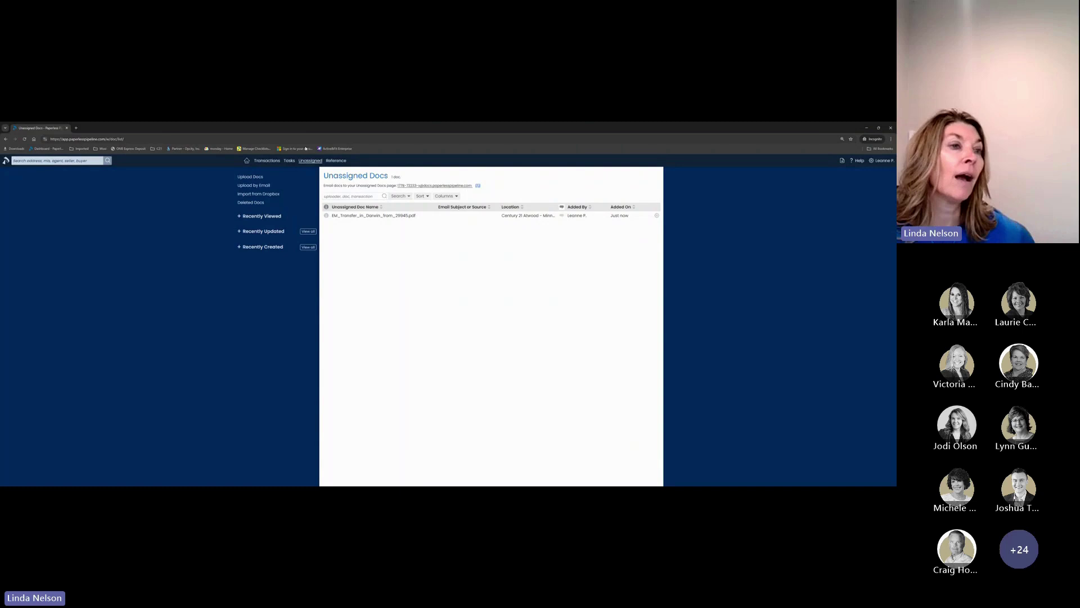
- Preview the Atwood Seller Service Pledge Certificate in the reference documents, look through it and close the preview
left_click(330, 161)
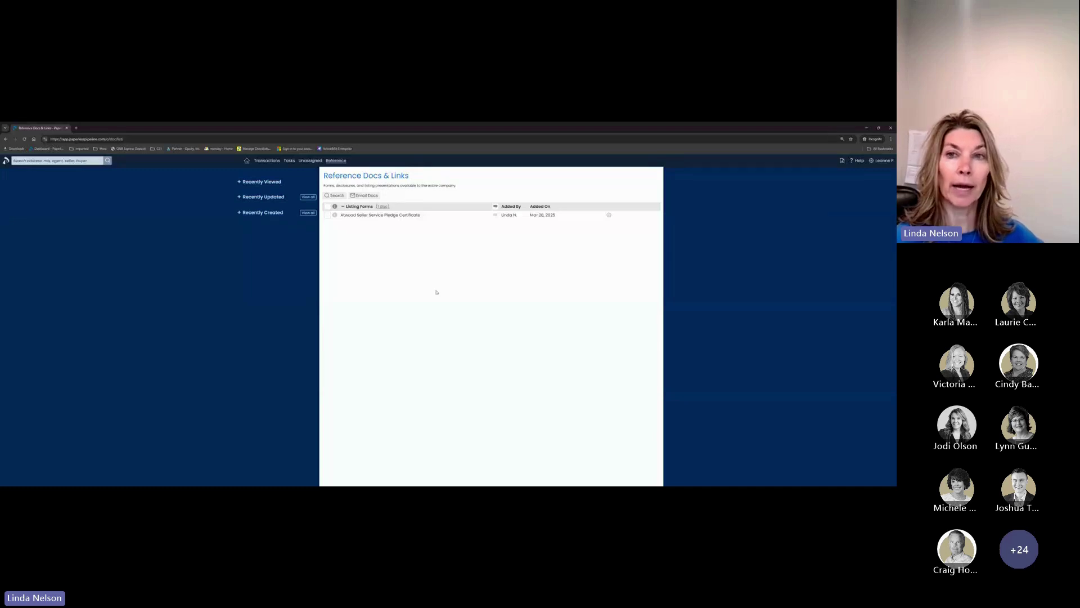
left_click(387, 216)
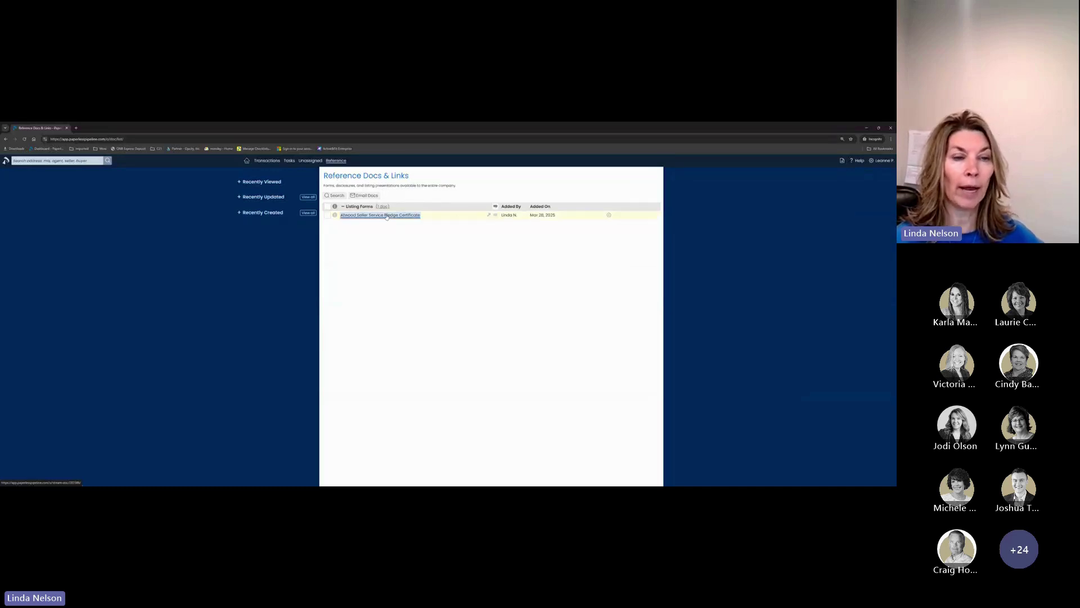
scroll(489, 366, "down", 3)
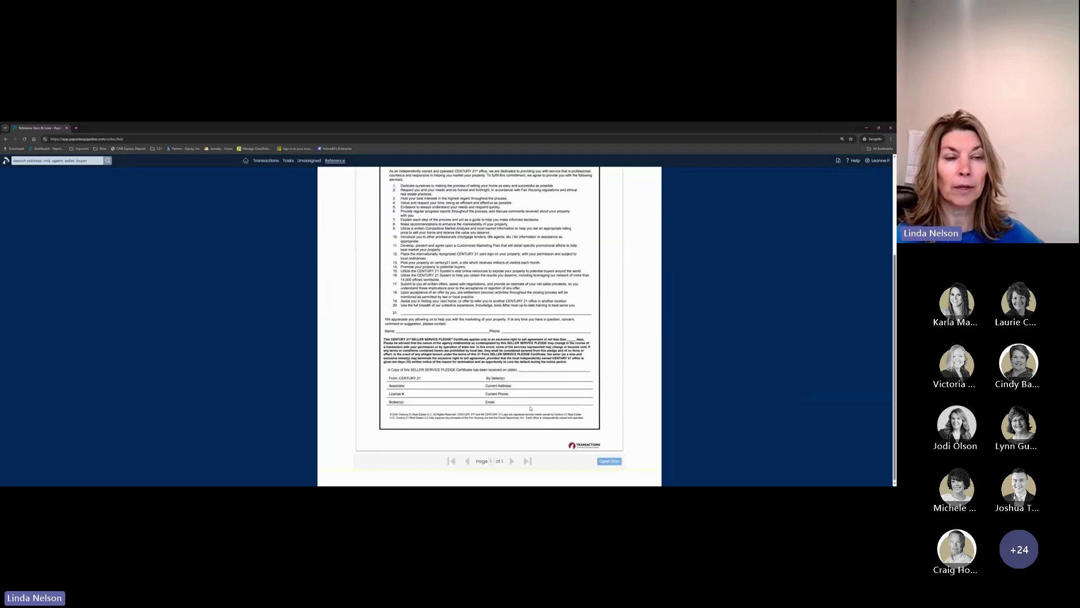
scroll(530, 407, "up", 3)
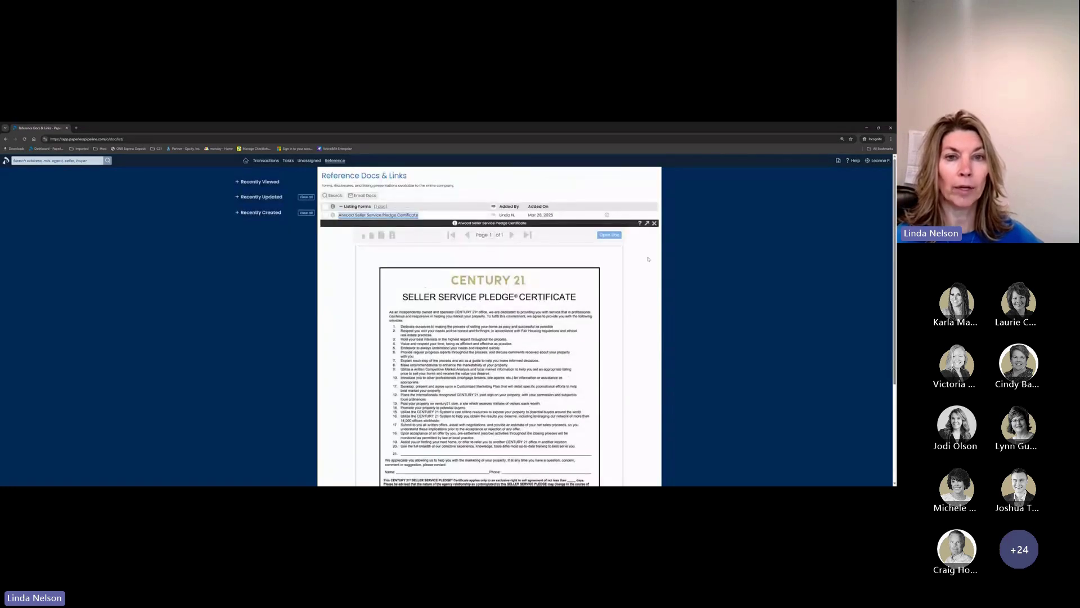
left_click(654, 223)
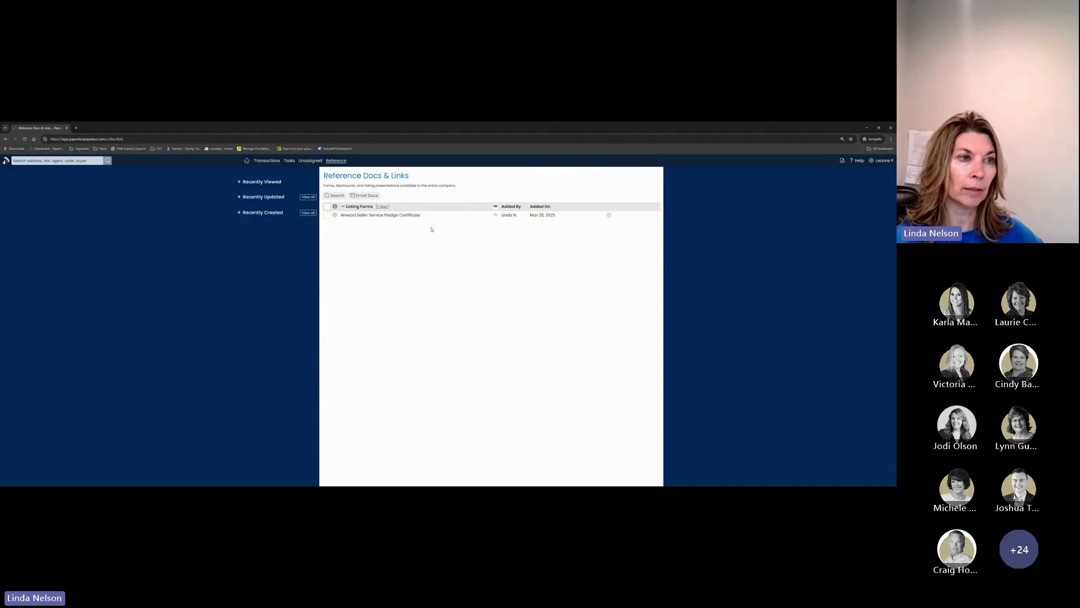
- Check the upcoming tasks, and search the transactions for 4140
left_click(289, 161)
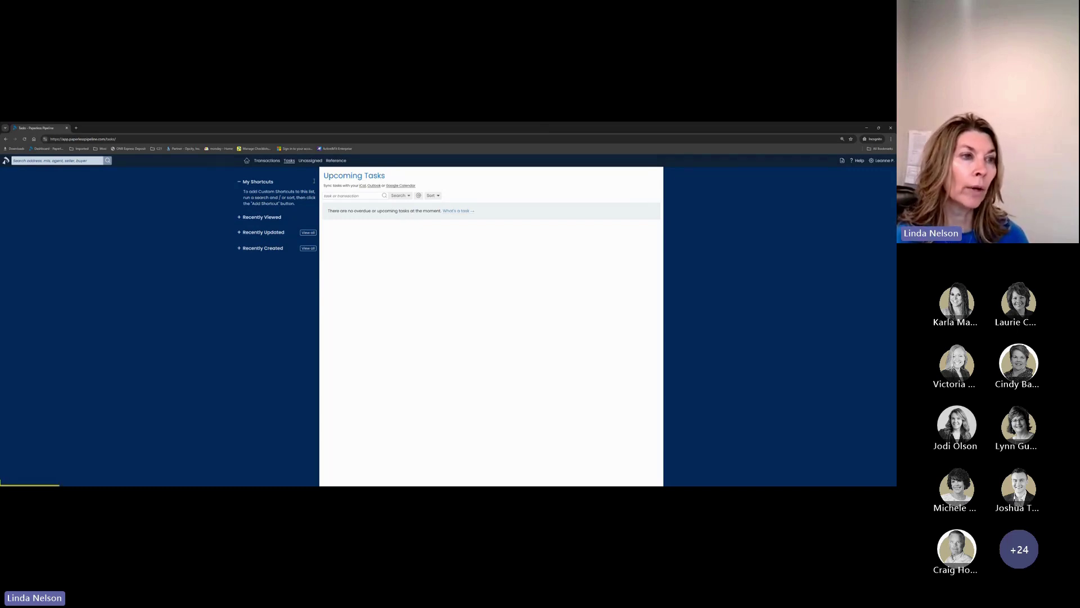
left_click(267, 161)
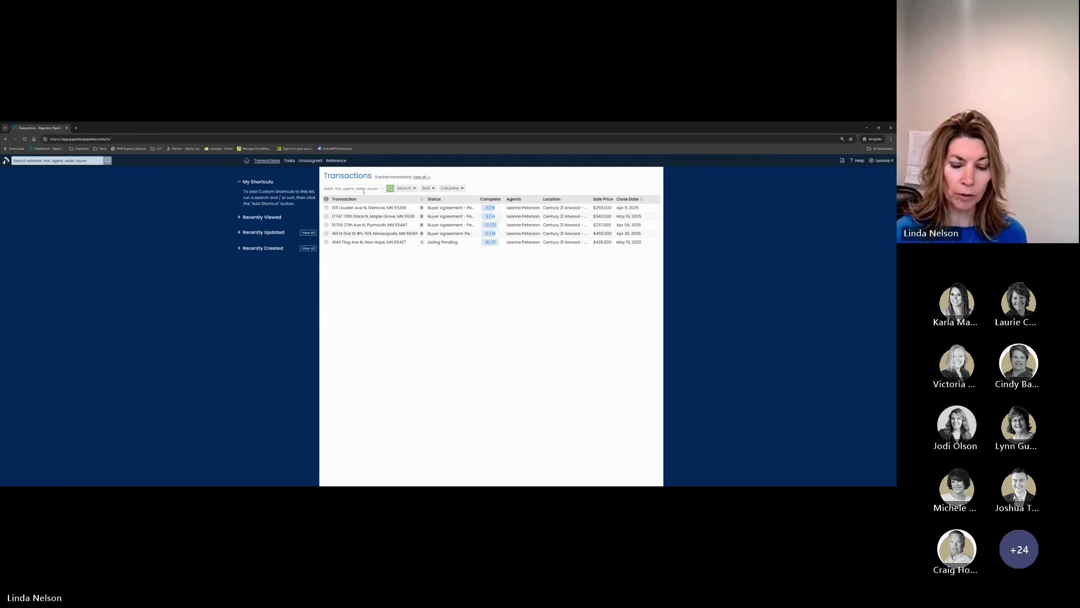
type("4140")
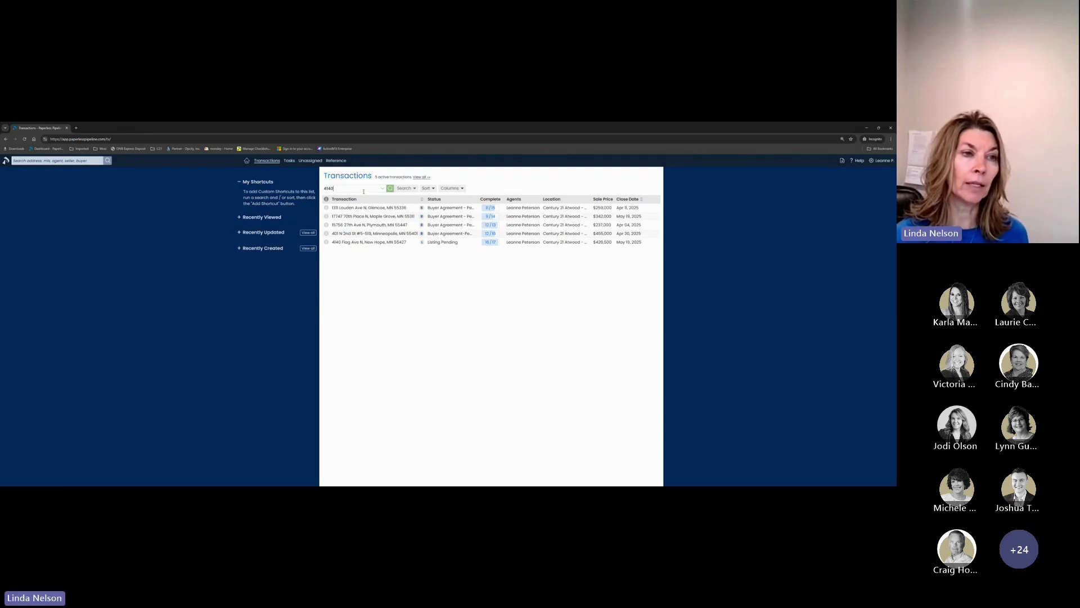
key("Return")
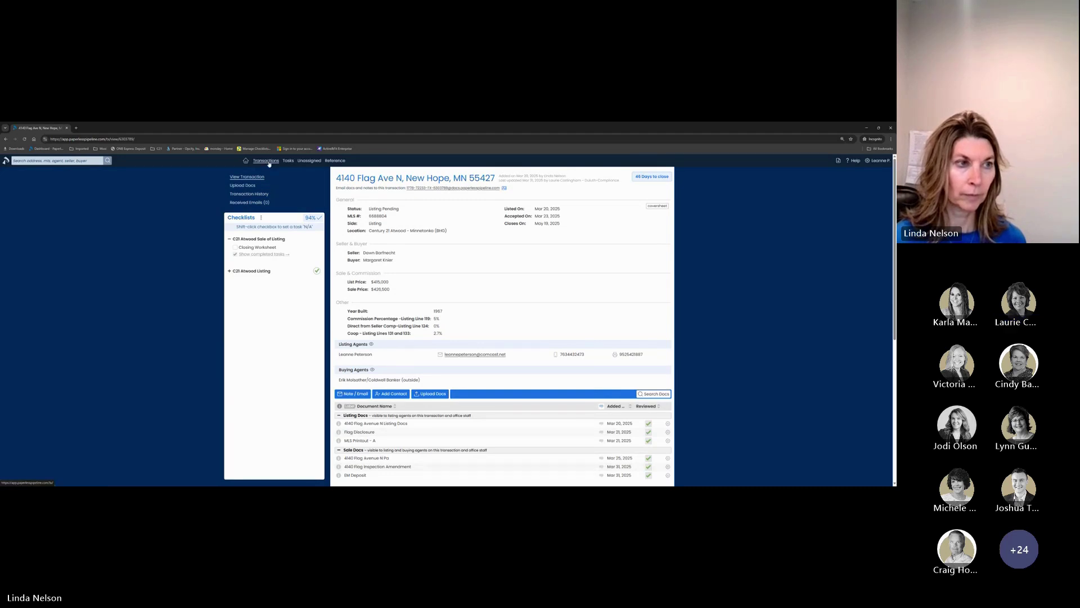
- Review the New Hope listing's transaction history and display the activity types available for filtering
left_click(253, 195)
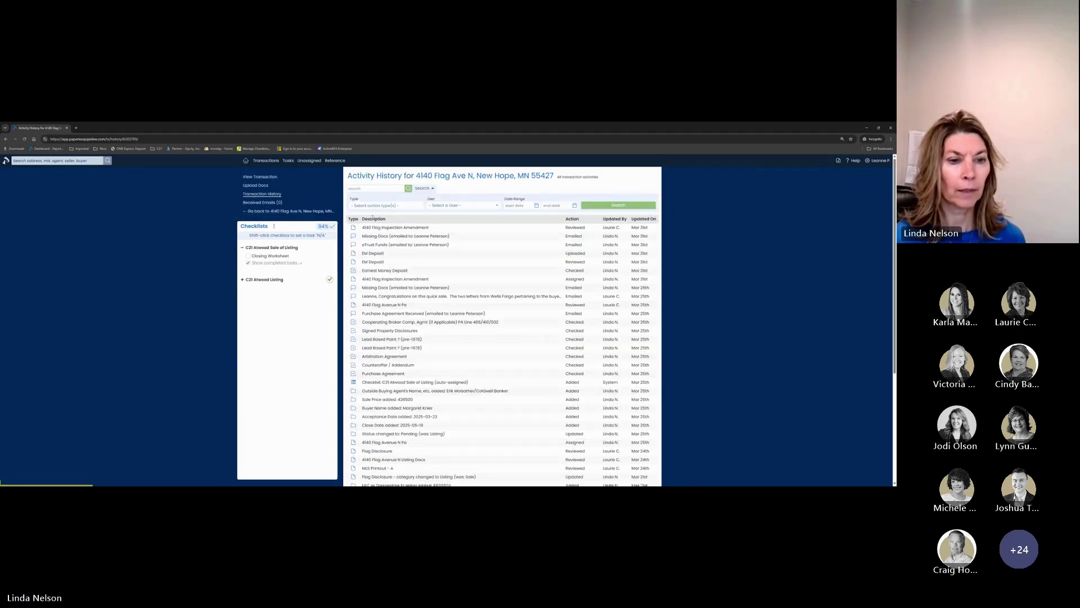
scroll(388, 225, "down", 3)
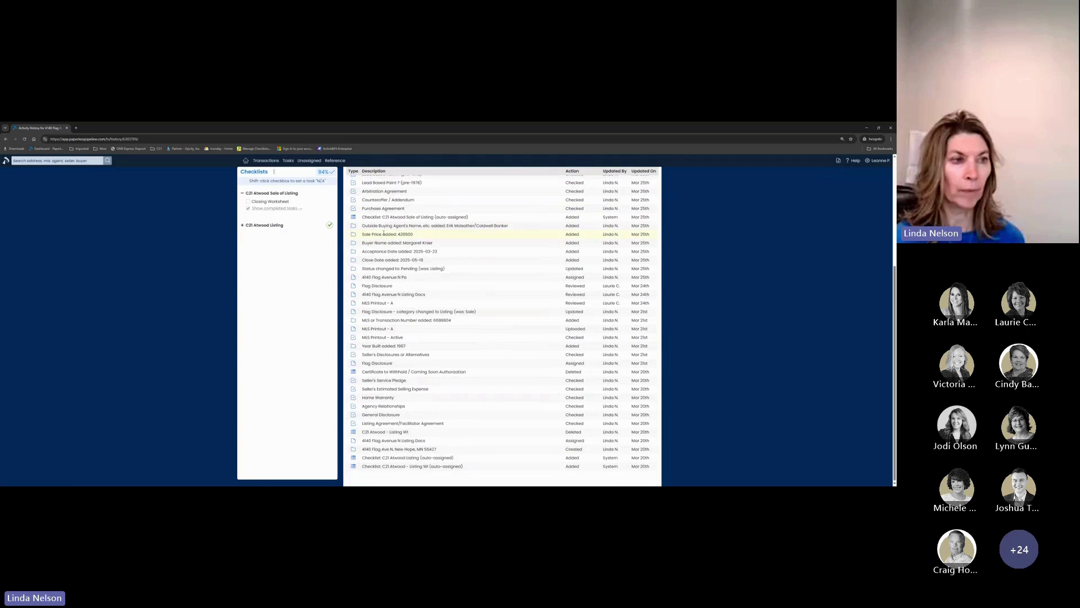
scroll(384, 233, "up", 3)
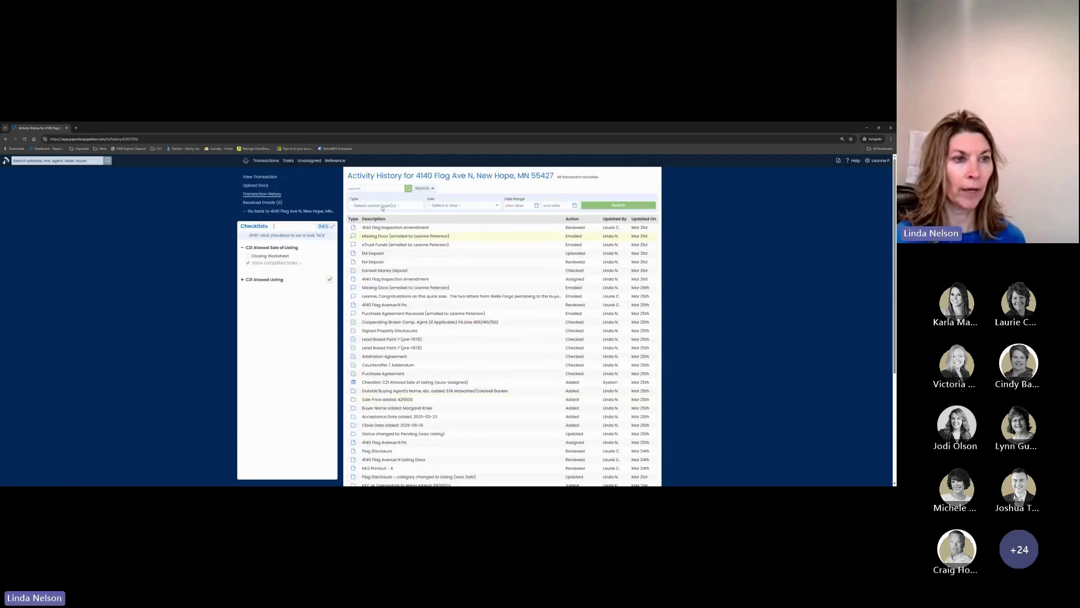
left_click(385, 206)
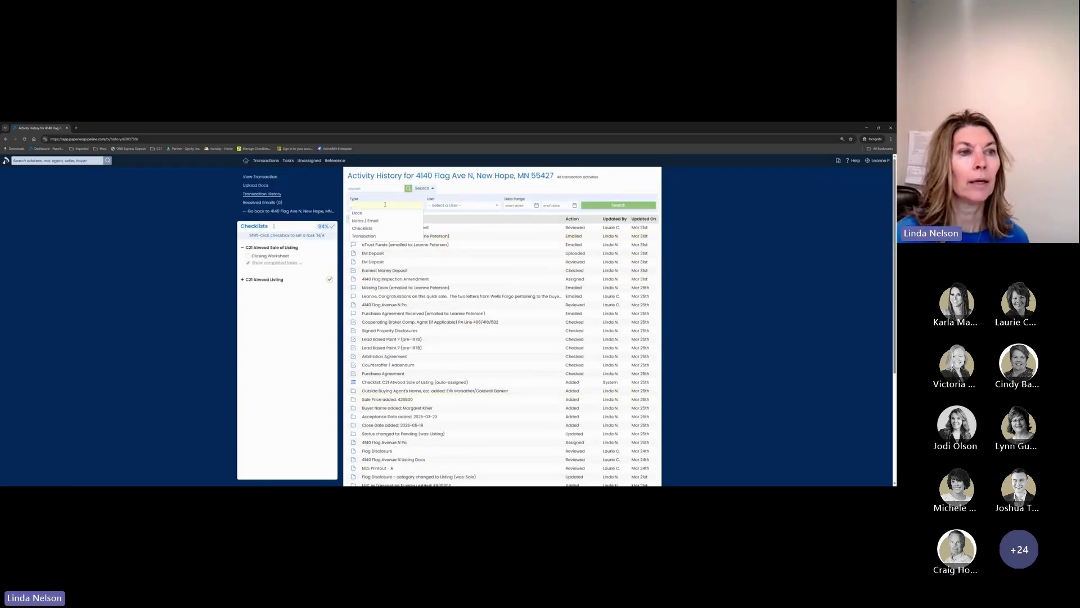
- Return to the transactions list, expand its search filters and display the available status options
left_click(273, 161)
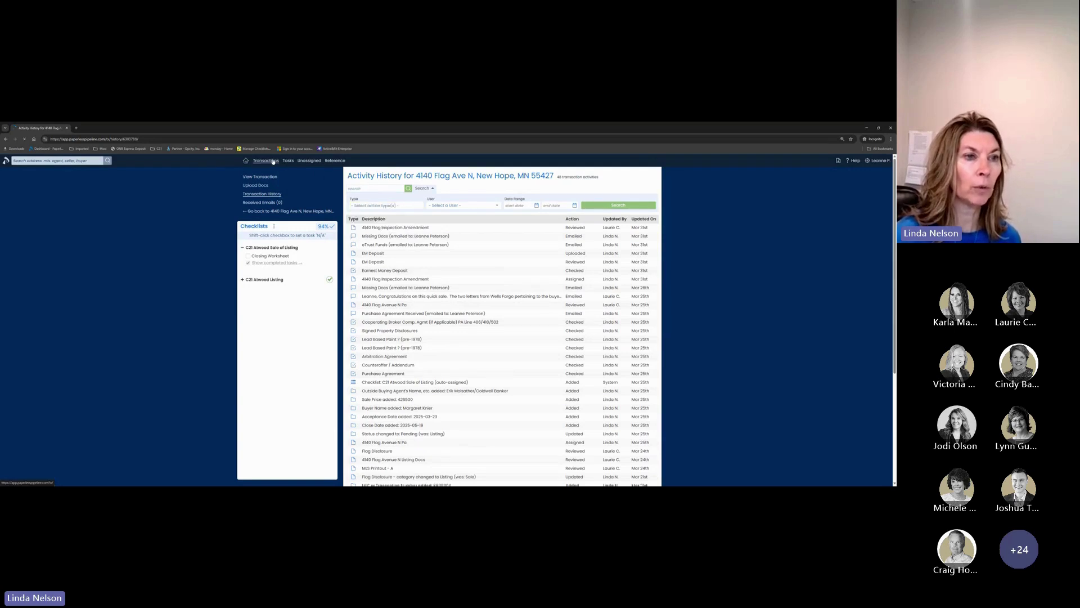
left_click(391, 188)
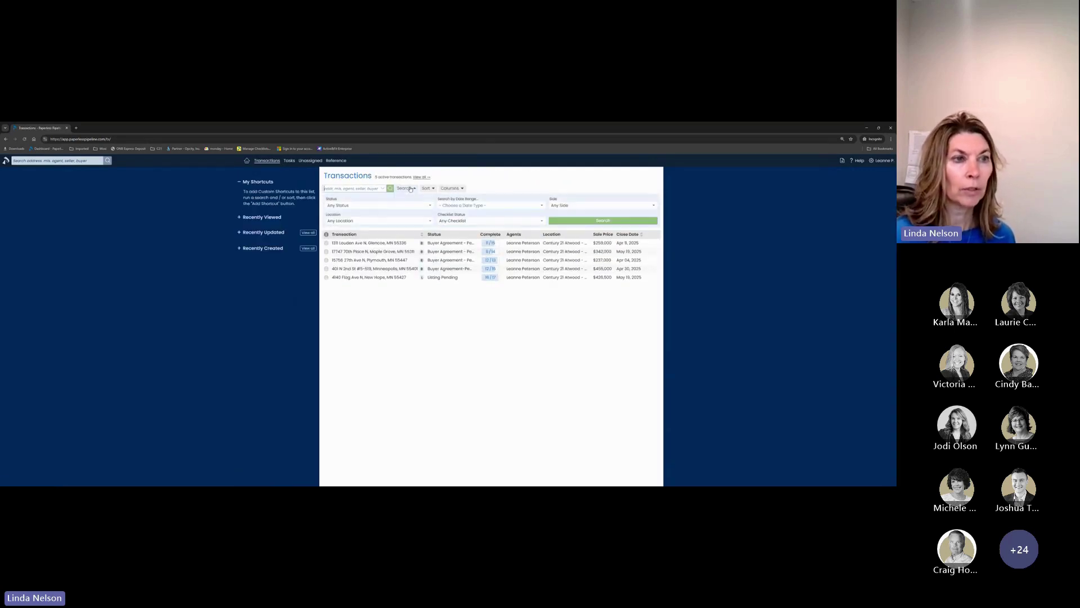
left_click(377, 206)
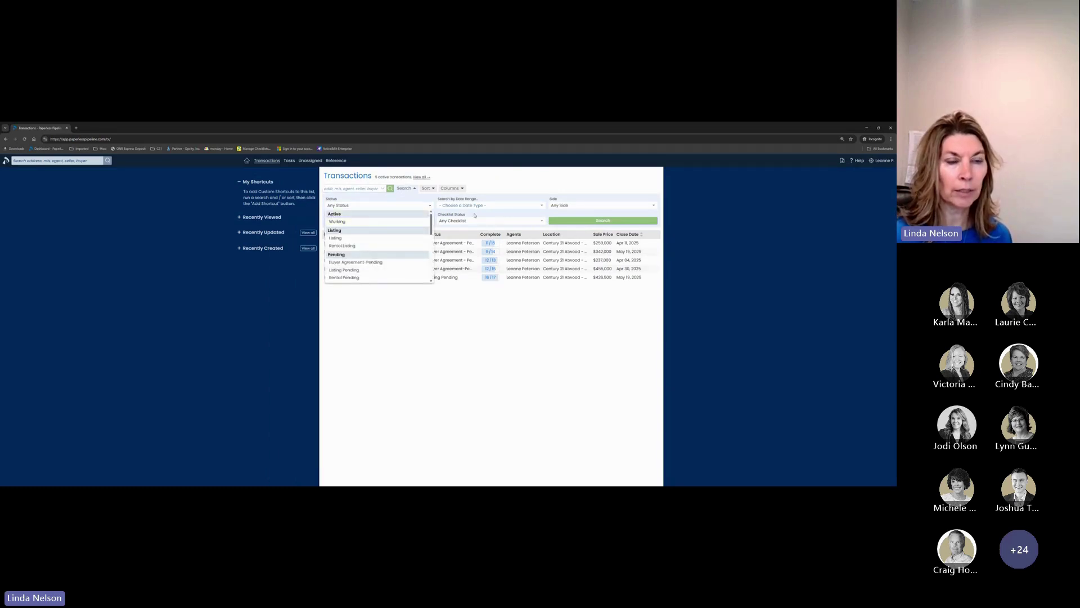
- Search the transactions for those with a Close Date in Last Year
left_click(491, 206)
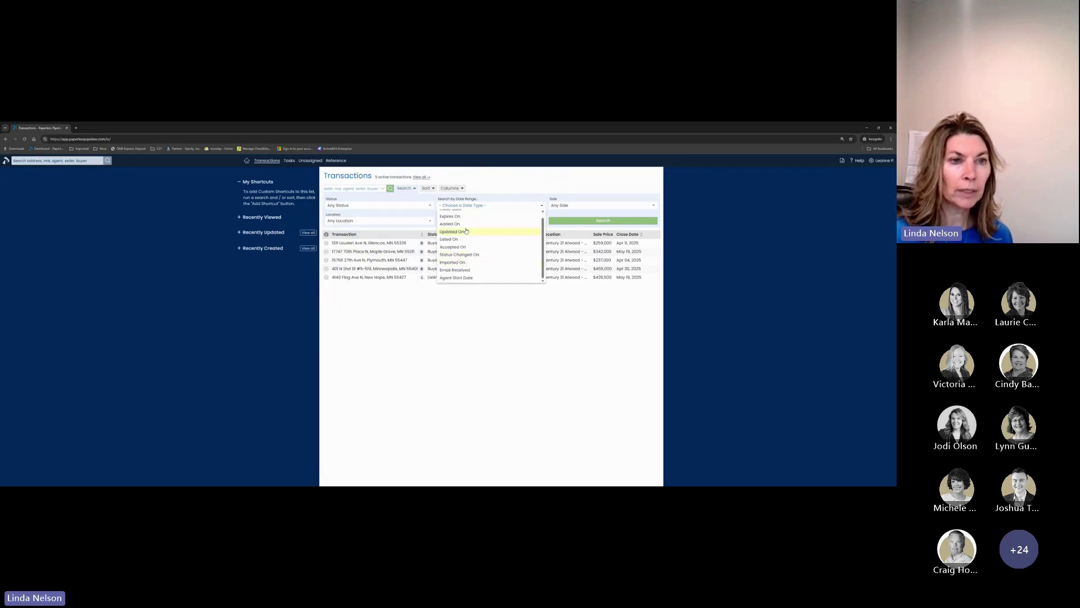
scroll(466, 230, "up", 1)
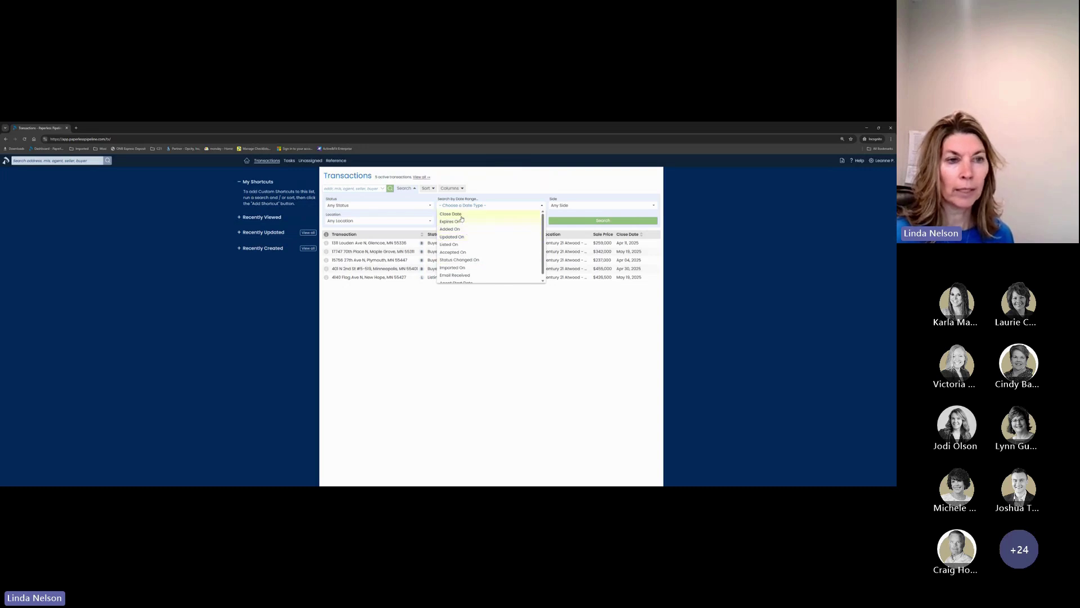
left_click(462, 215)
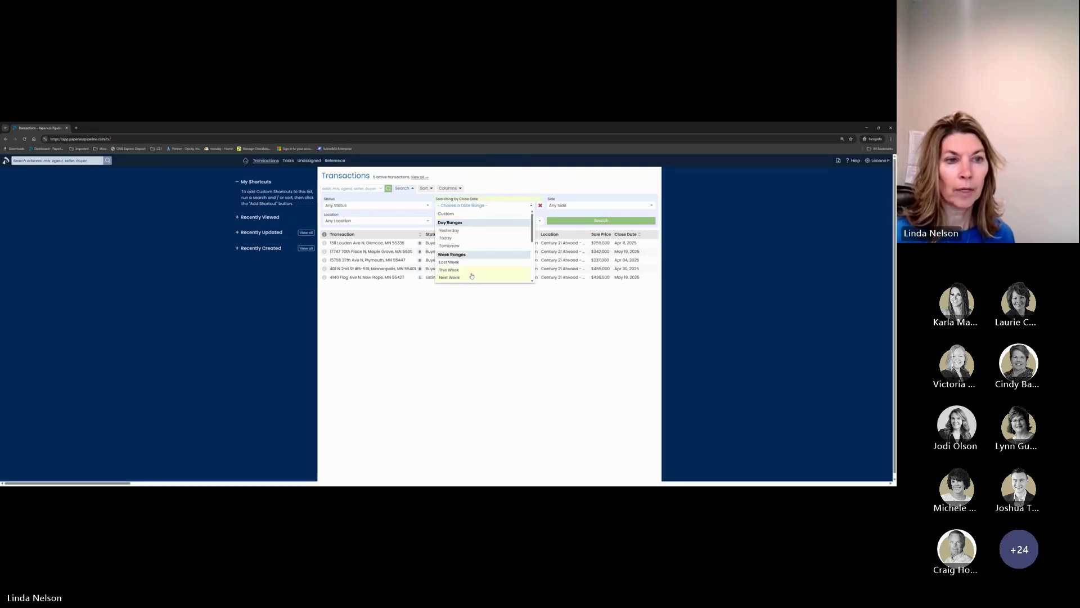
scroll(470, 269, "down", 3)
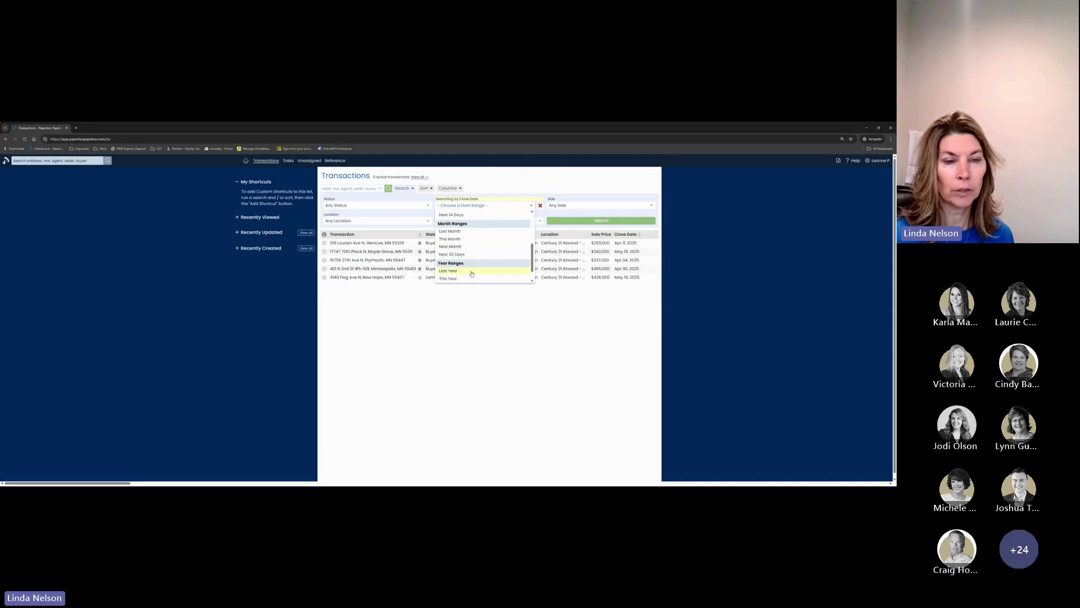
left_click(472, 272)
left_click(609, 220)
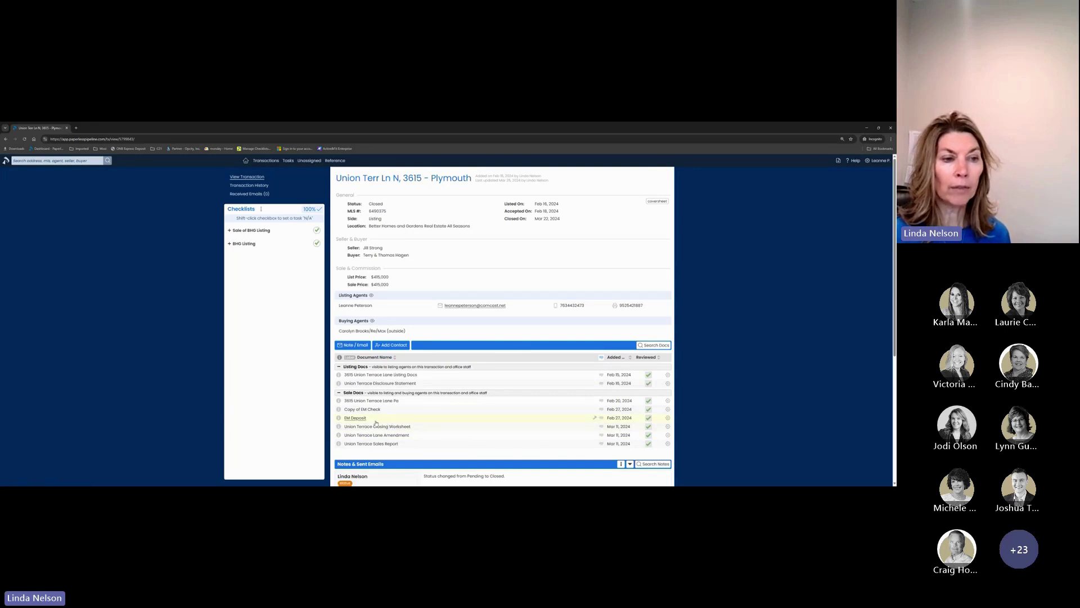
- Look through the closed Union Terrace transaction, preview its Union Terrace Disclosure Statement and close the preview
scroll(372, 417, "down", 1)
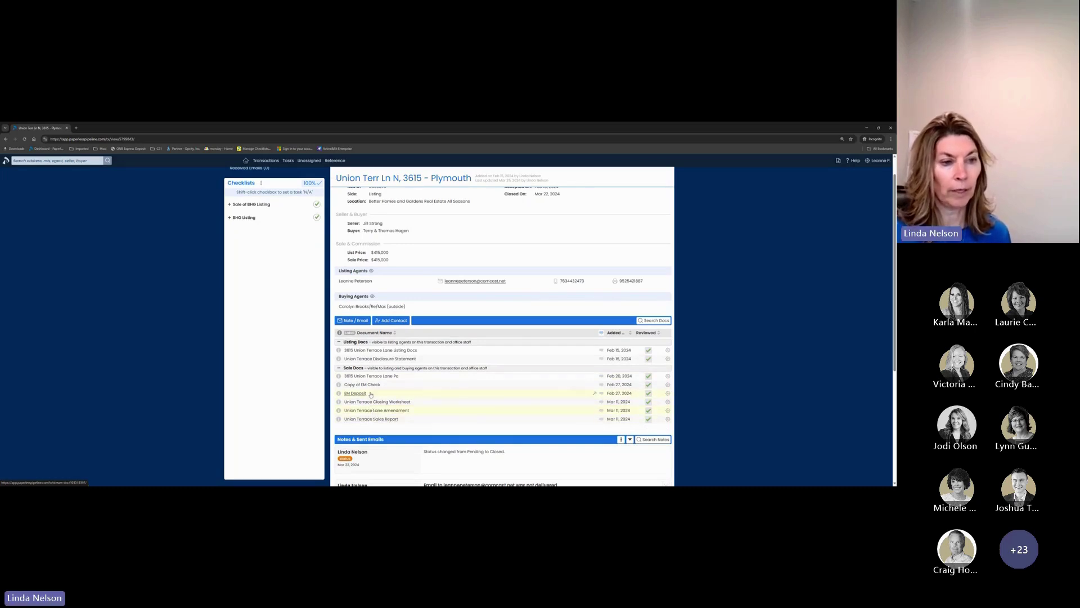
scroll(464, 306, "up", 1)
scroll(464, 307, "down", 1)
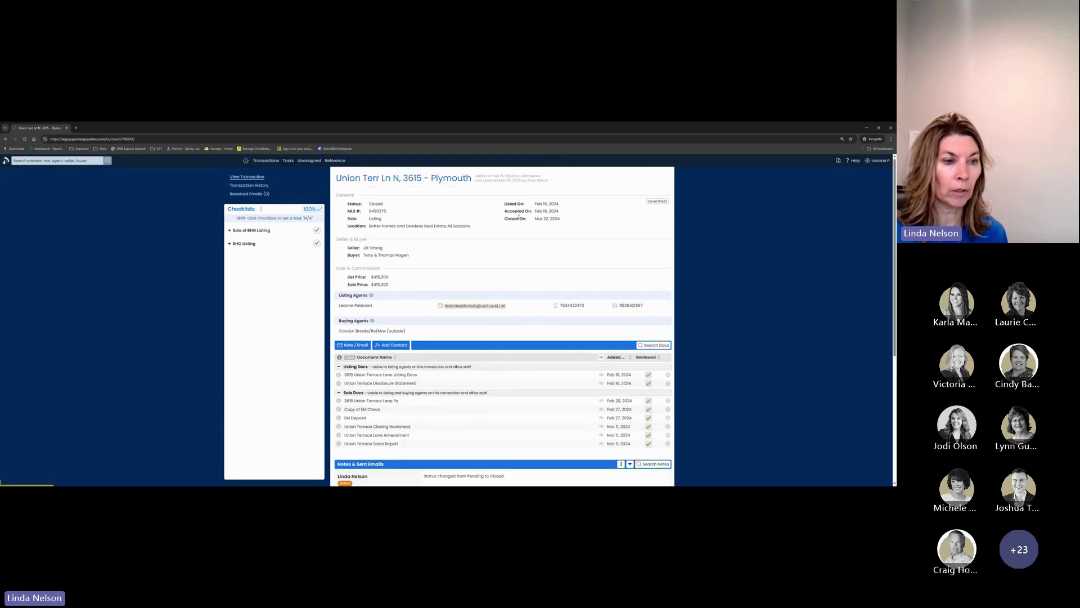
left_click(409, 384)
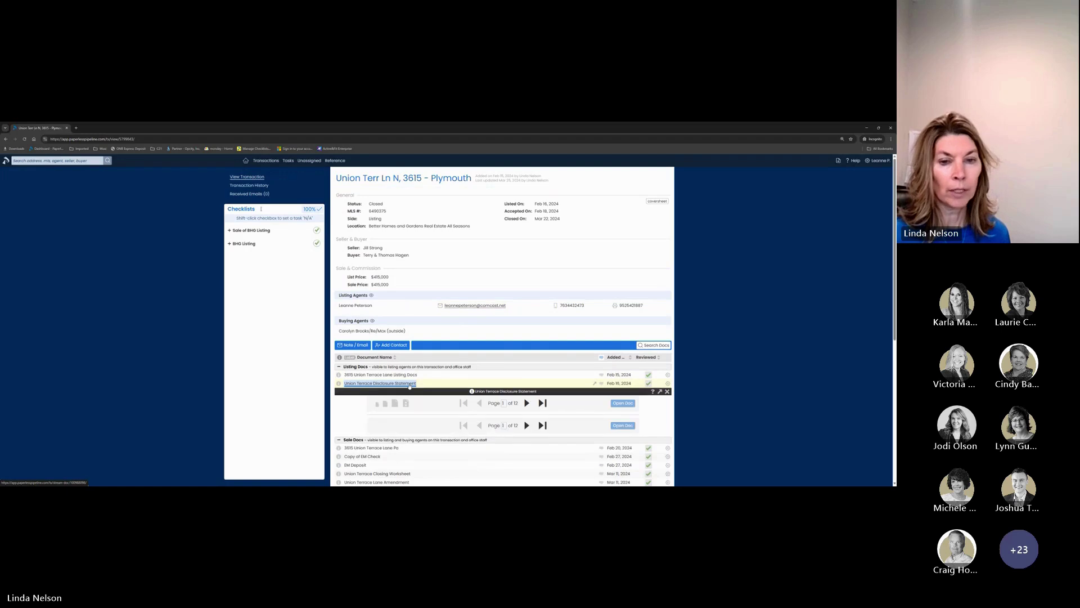
left_click(668, 393)
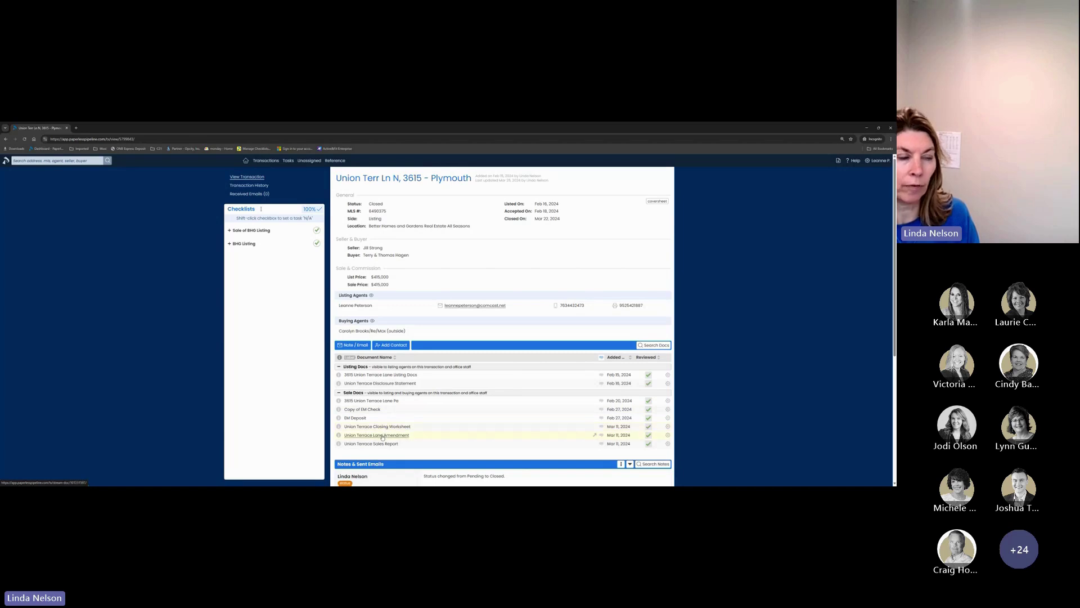
- Return to the search results and open the Geranium Ave transaction at its document list
left_click(6, 139)
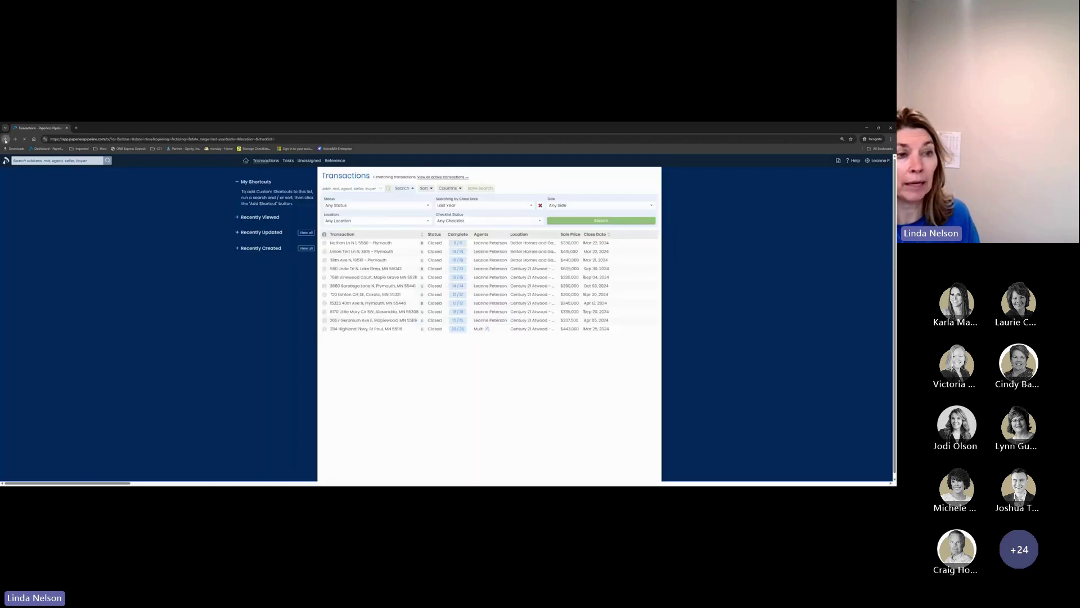
left_click(399, 323)
scroll(409, 368, "down", 5)
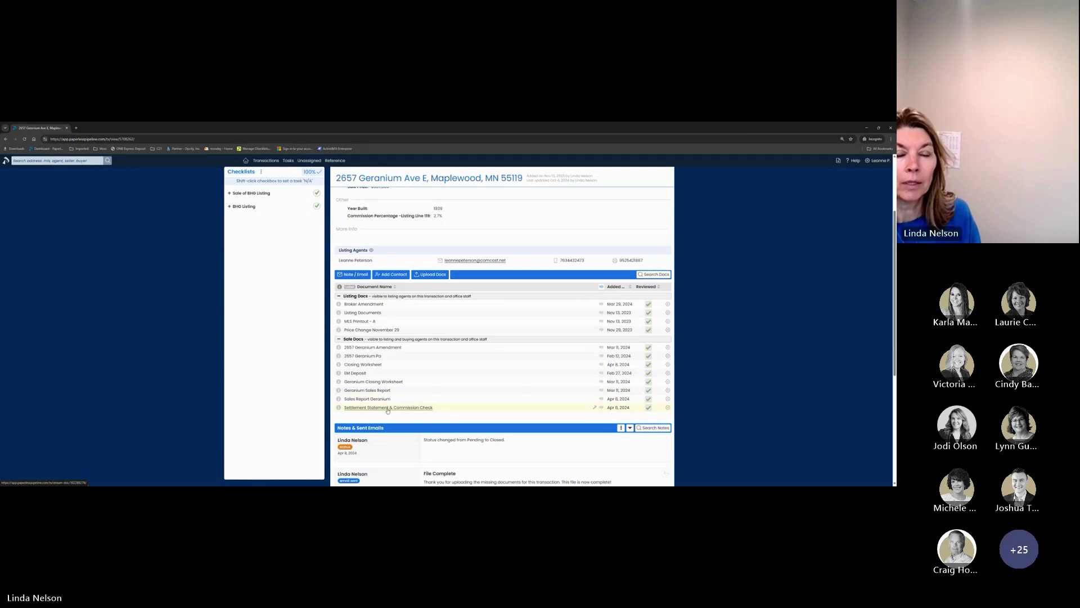
- Preview the Settlement Statement & Commission Check, open the full document, and close the preview
left_click(390, 408)
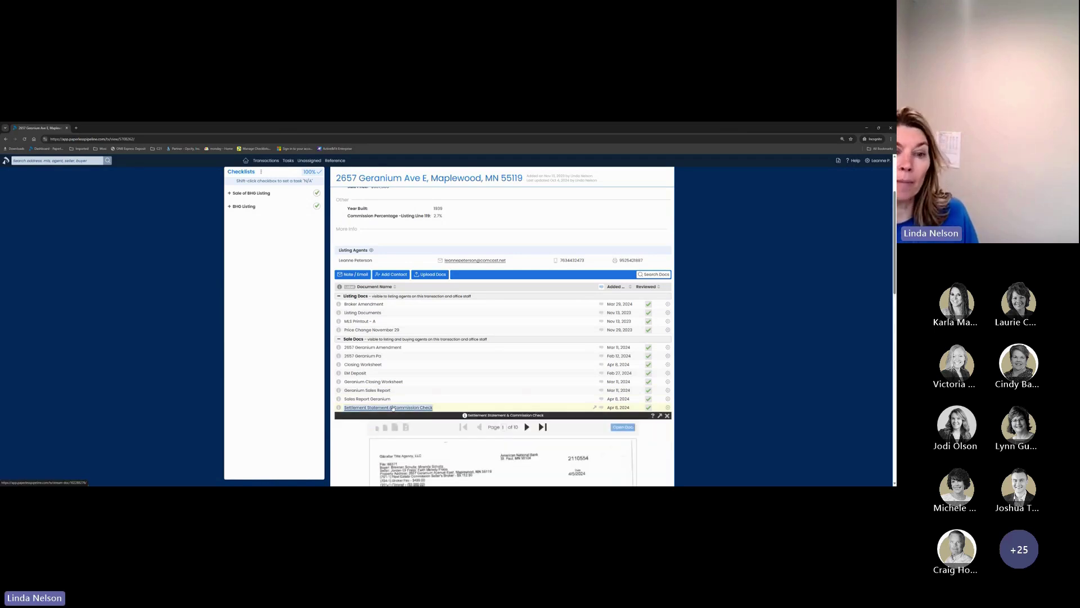
scroll(505, 356, "down", 5)
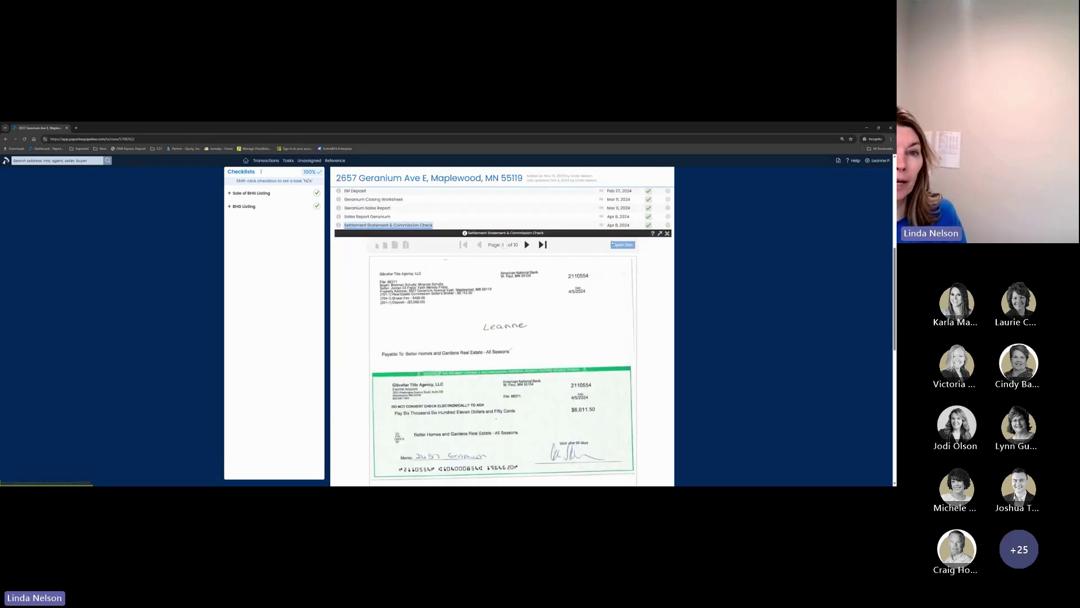
left_click(625, 245)
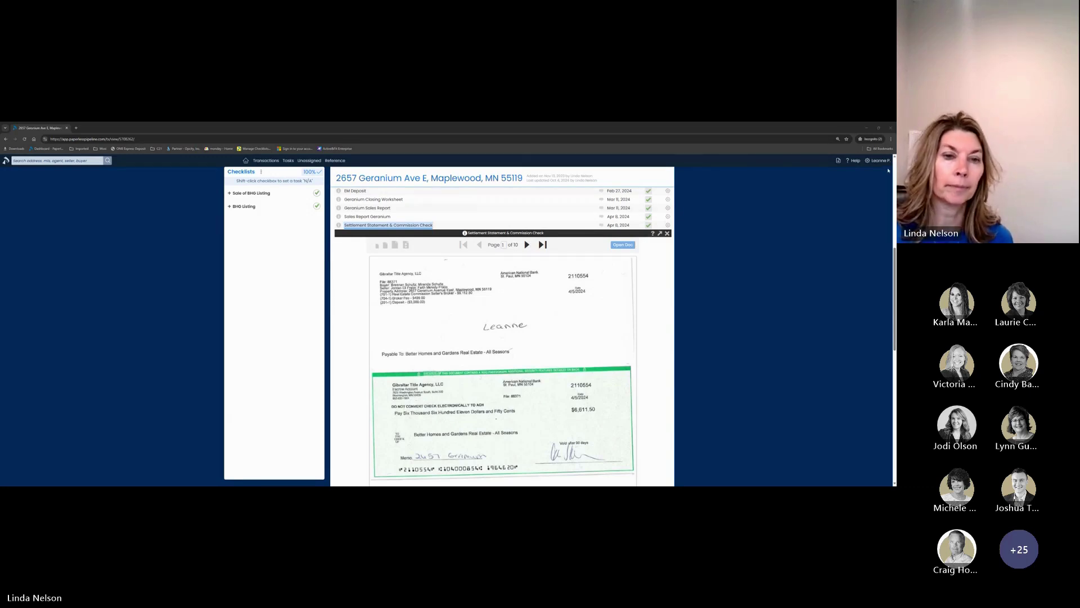
left_click(666, 233)
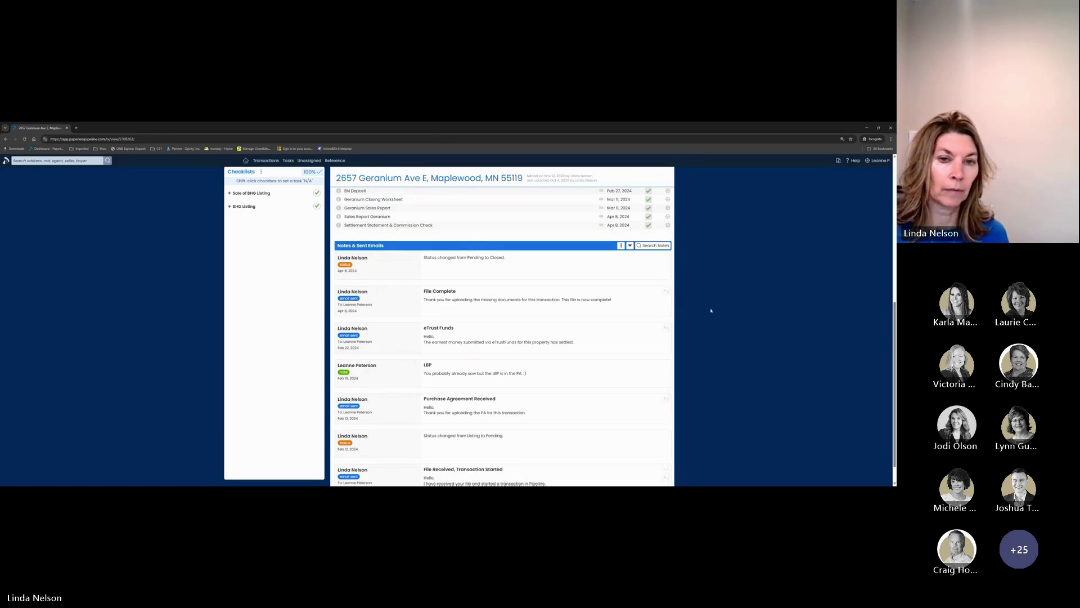
- Display the note and email form of the Geranium Ave transaction, and switch to the form for adding a contact
scroll(720, 311, "up", 5)
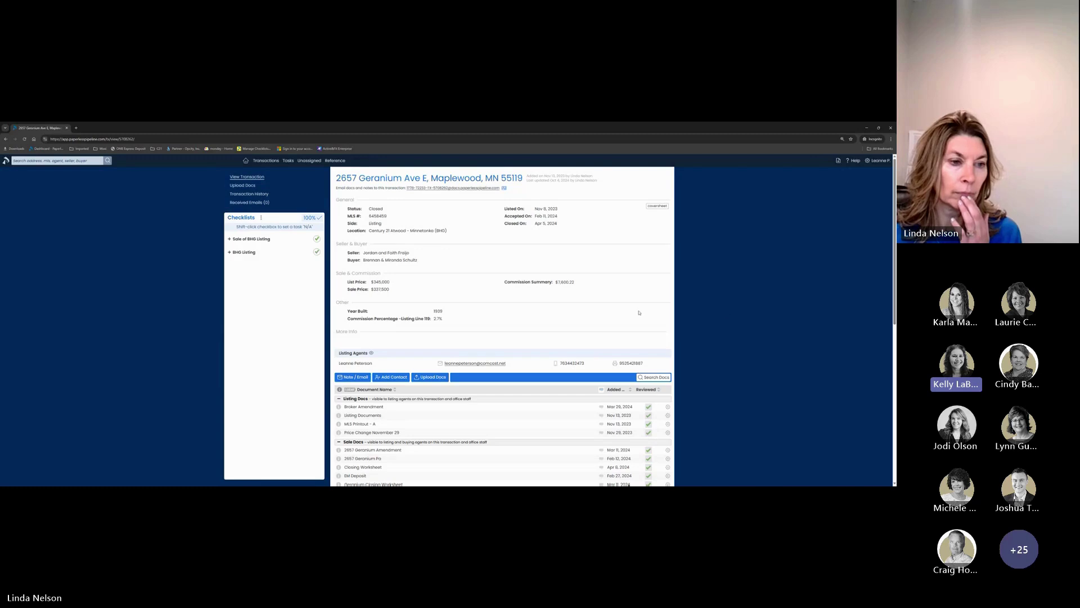
left_click(353, 377)
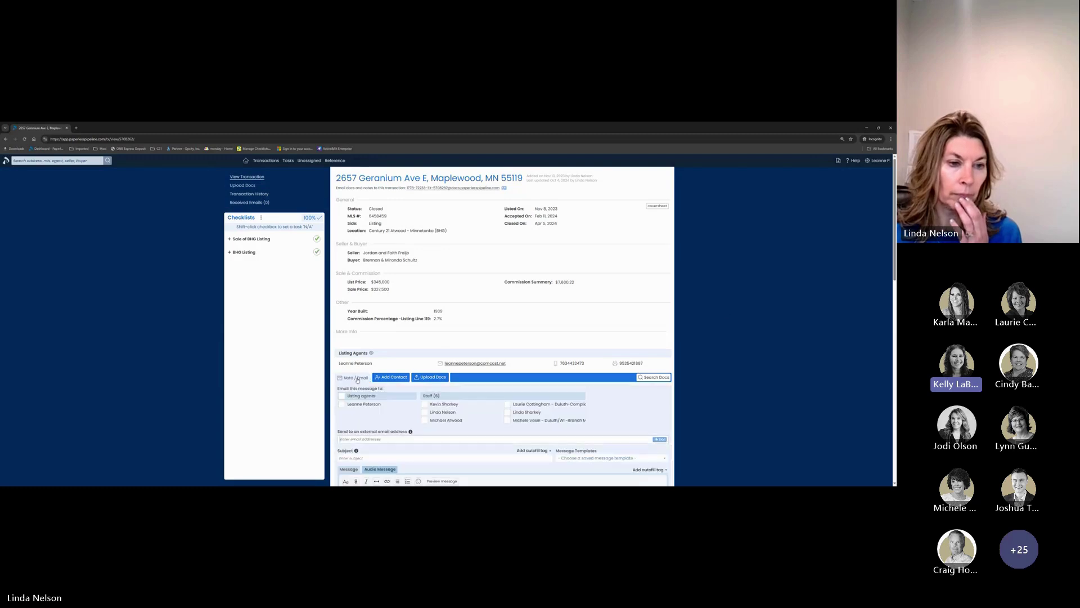
left_click(401, 377)
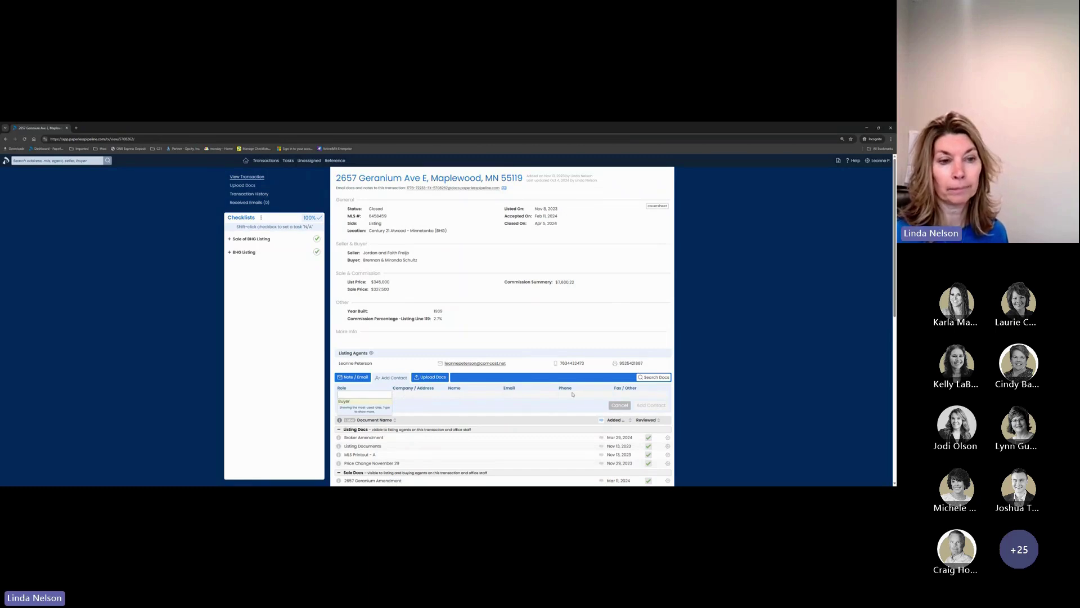
scroll(563, 387, "down", 1)
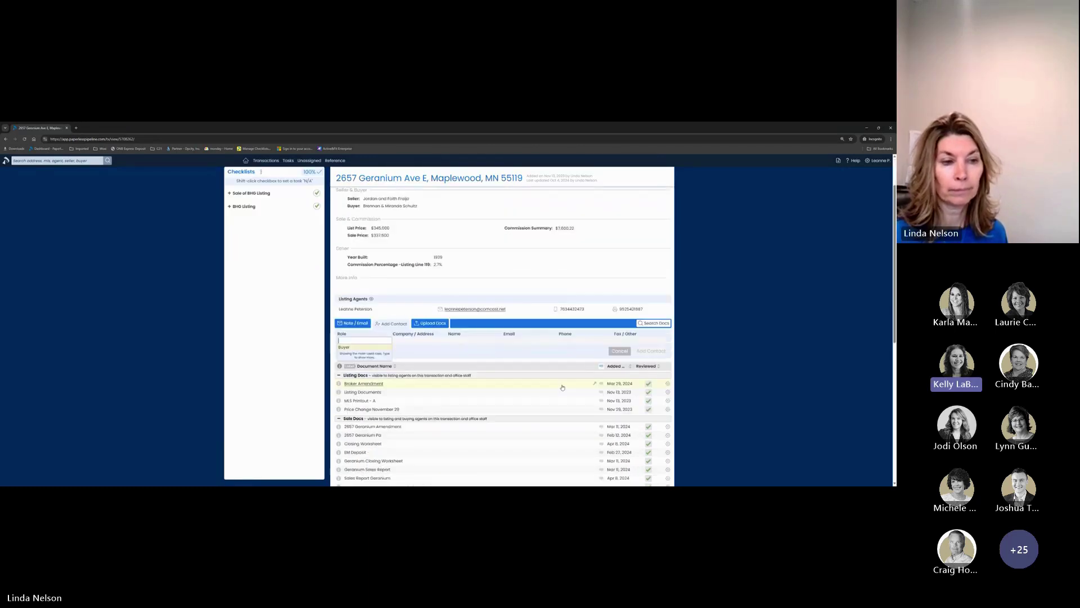
scroll(563, 387, "down", 1)
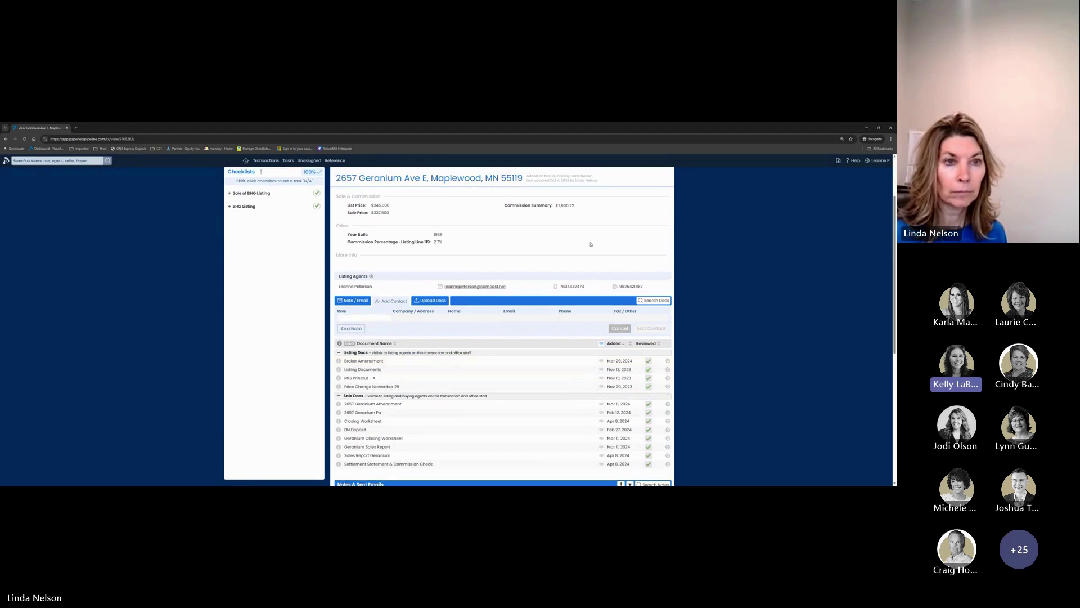
scroll(590, 244, "up", 3)
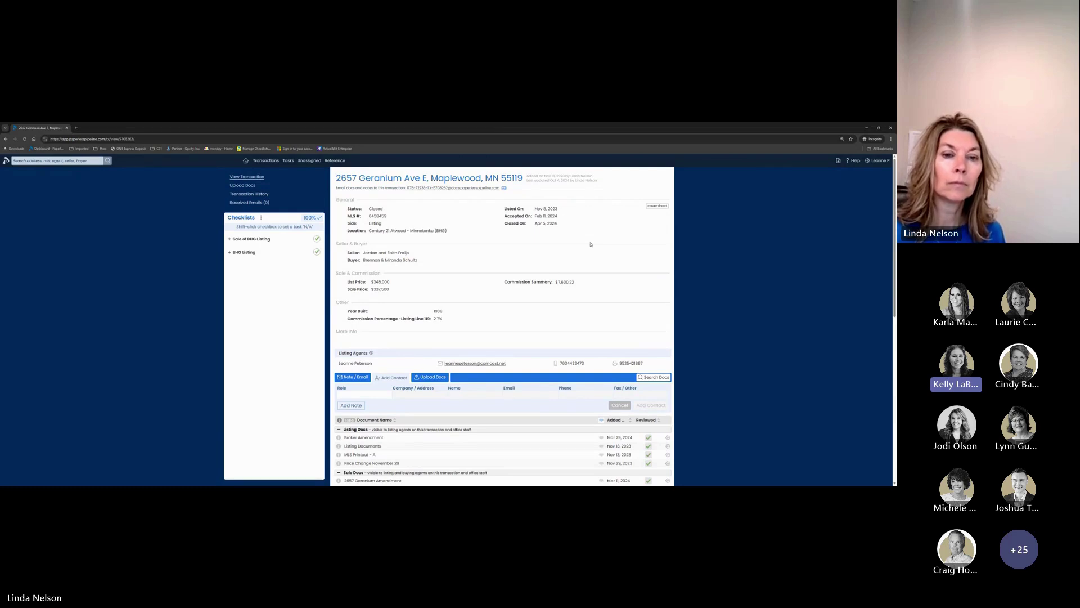
- Preview the Broker Amendment among the listing documents, start its download, cancel the save and close the preview
scroll(591, 245, "down", 6)
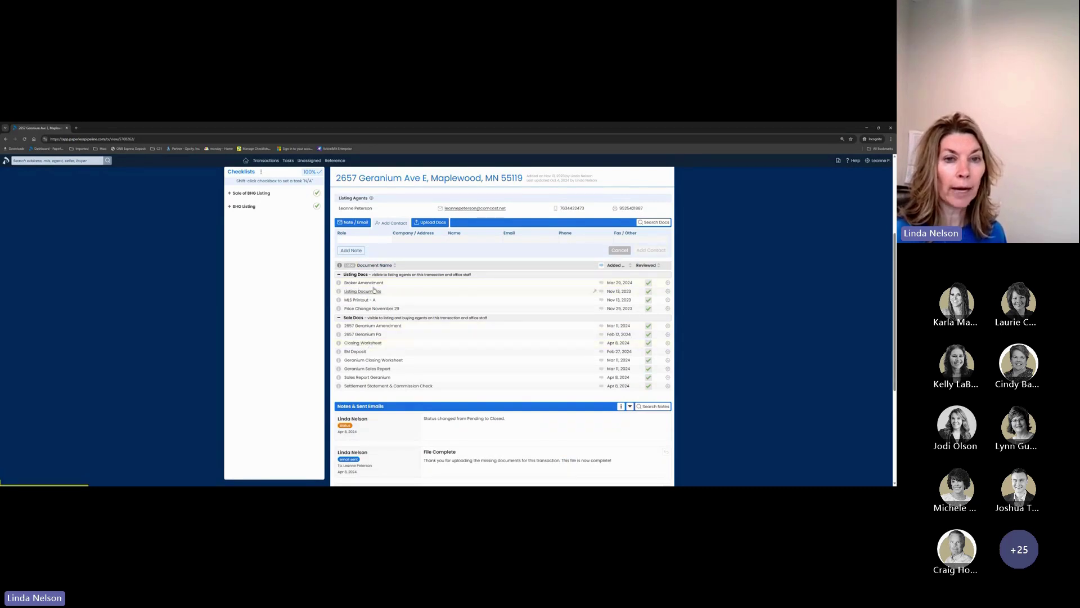
left_click(372, 283)
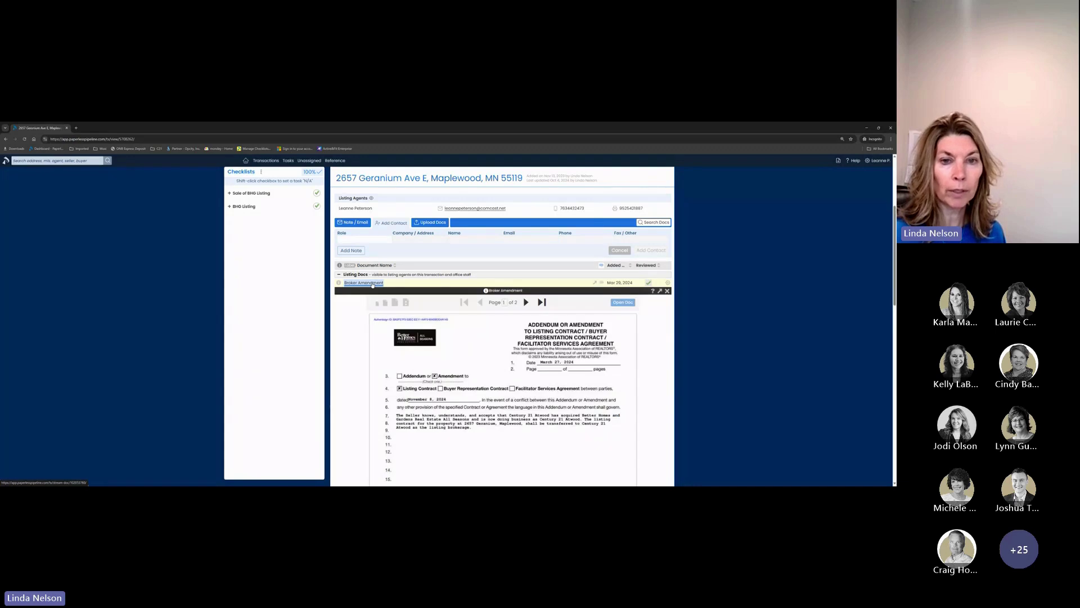
left_click(667, 283)
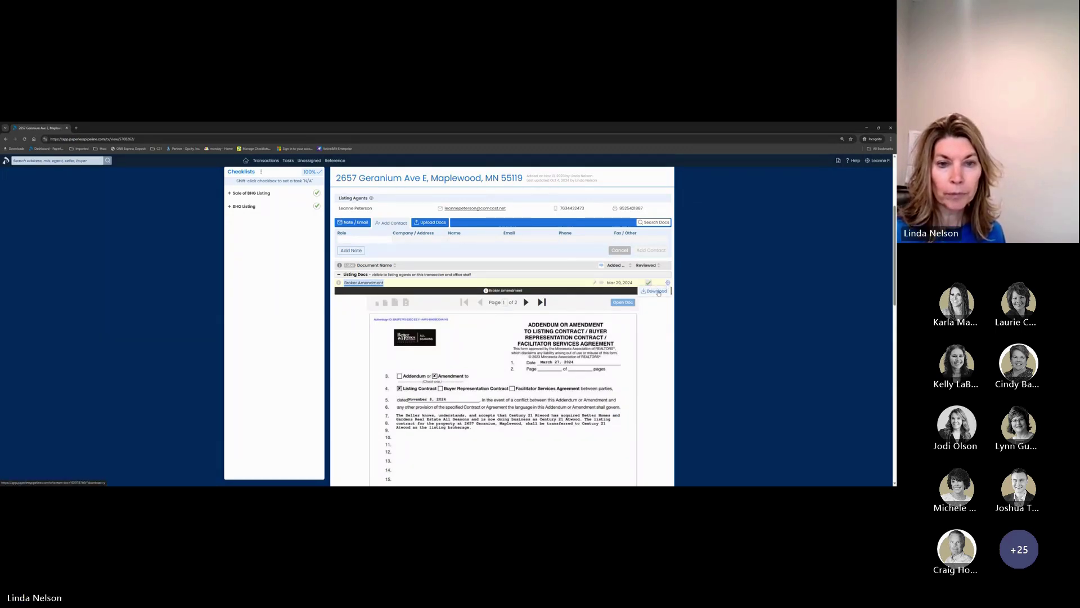
left_click(658, 292)
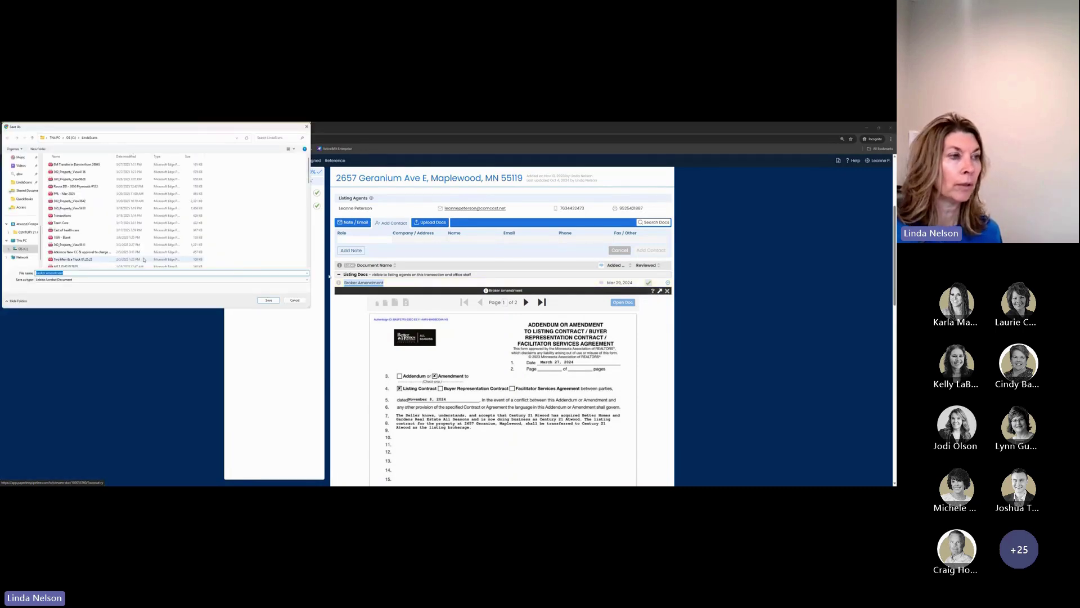
left_click(295, 300)
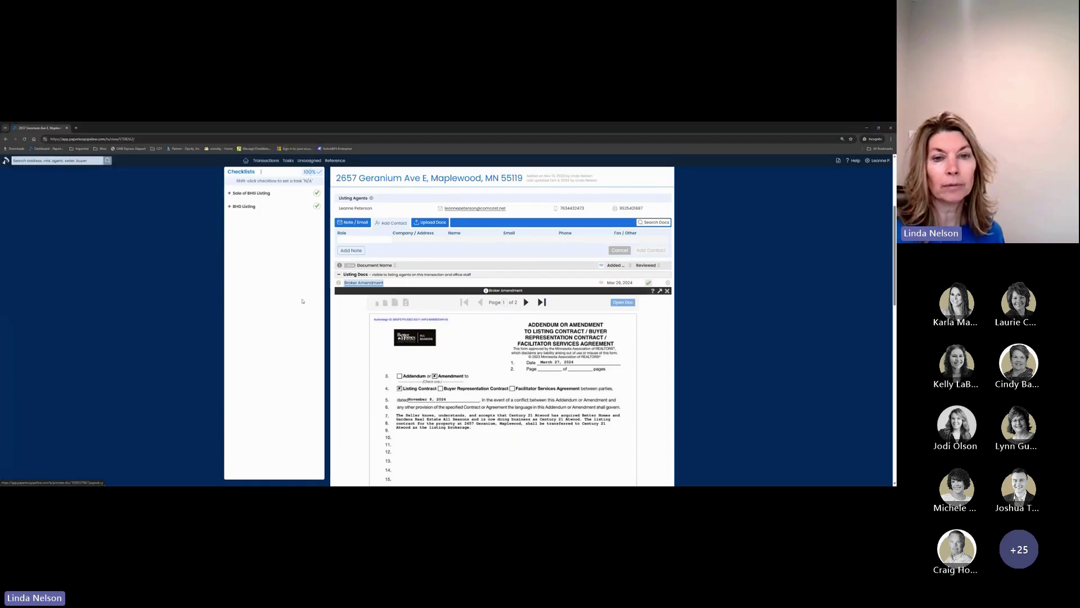
left_click(668, 291)
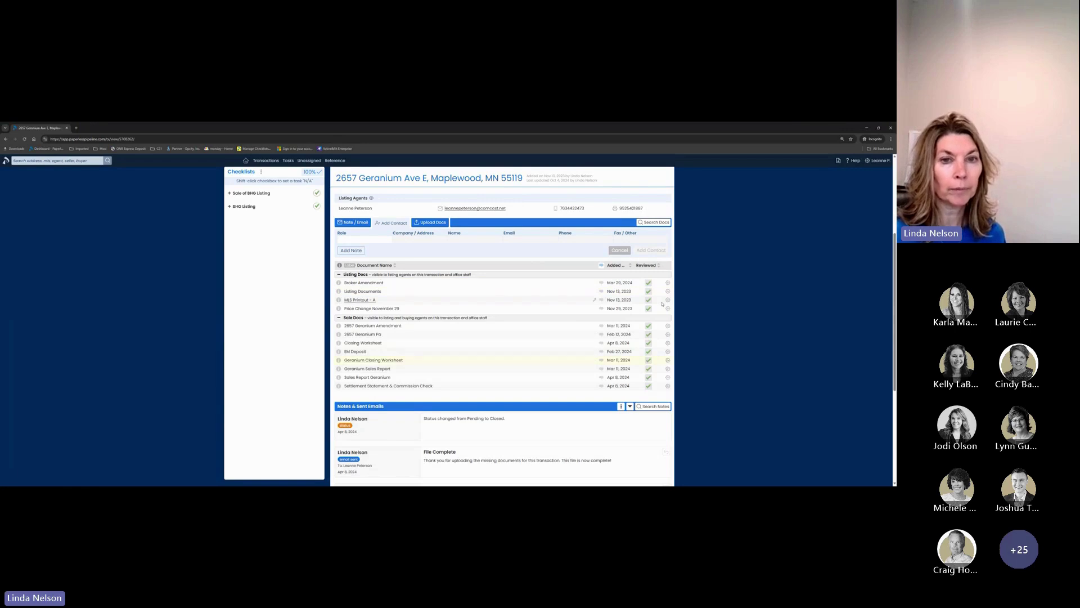
scroll(651, 290, "up", 3)
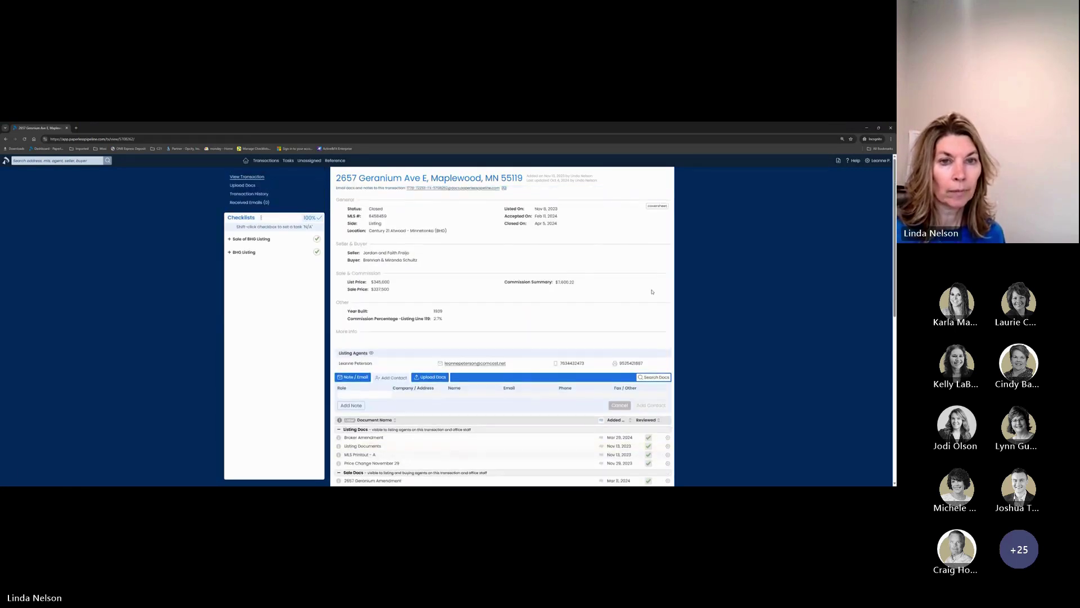
scroll(652, 292, "down", 3)
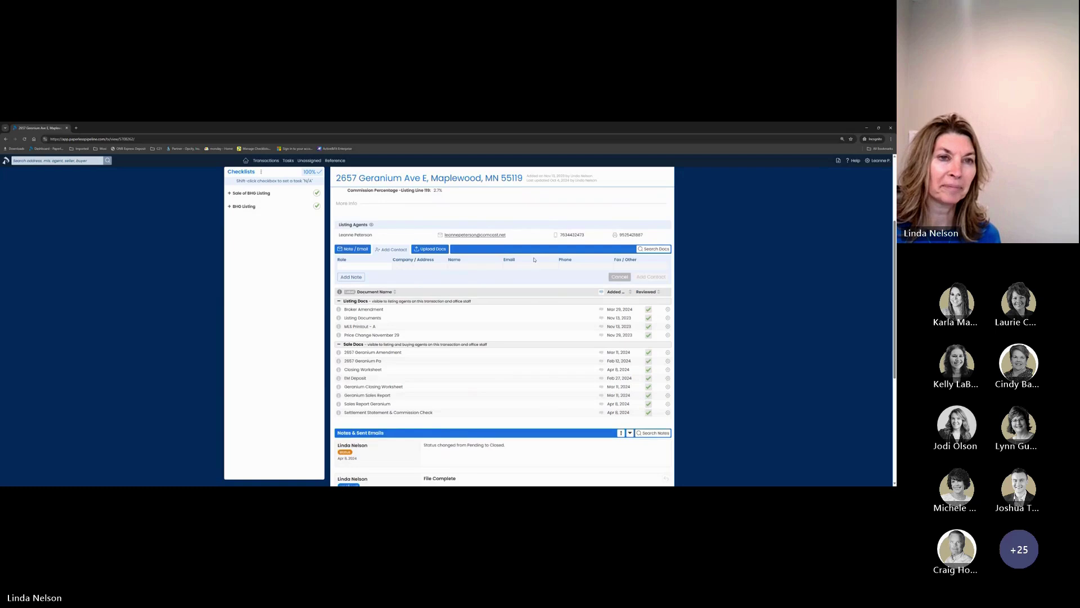
scroll(534, 260, "up", 3)
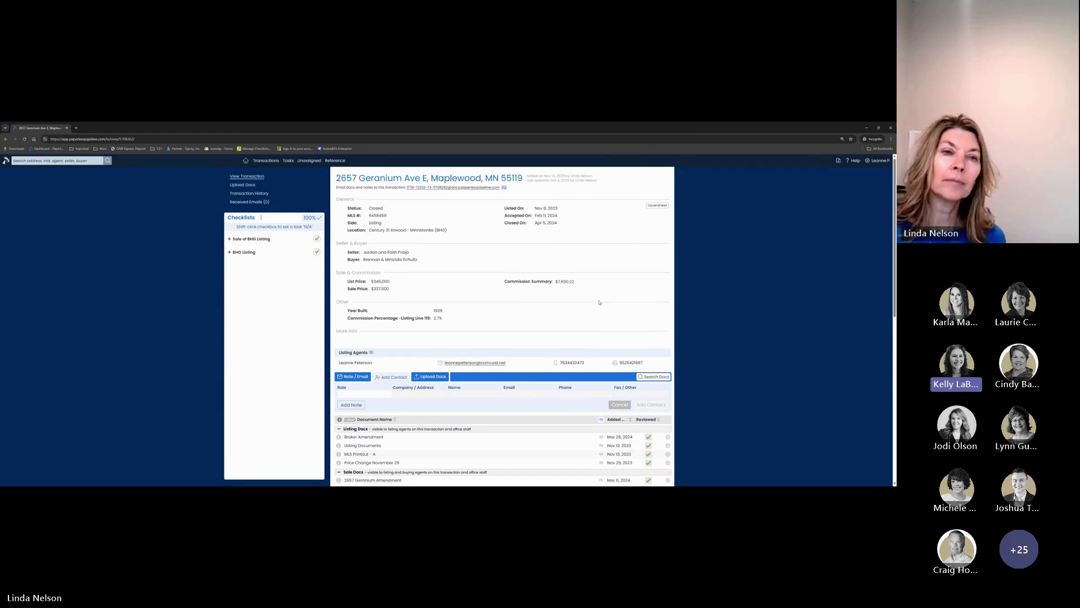
scroll(599, 301, "down", 1)
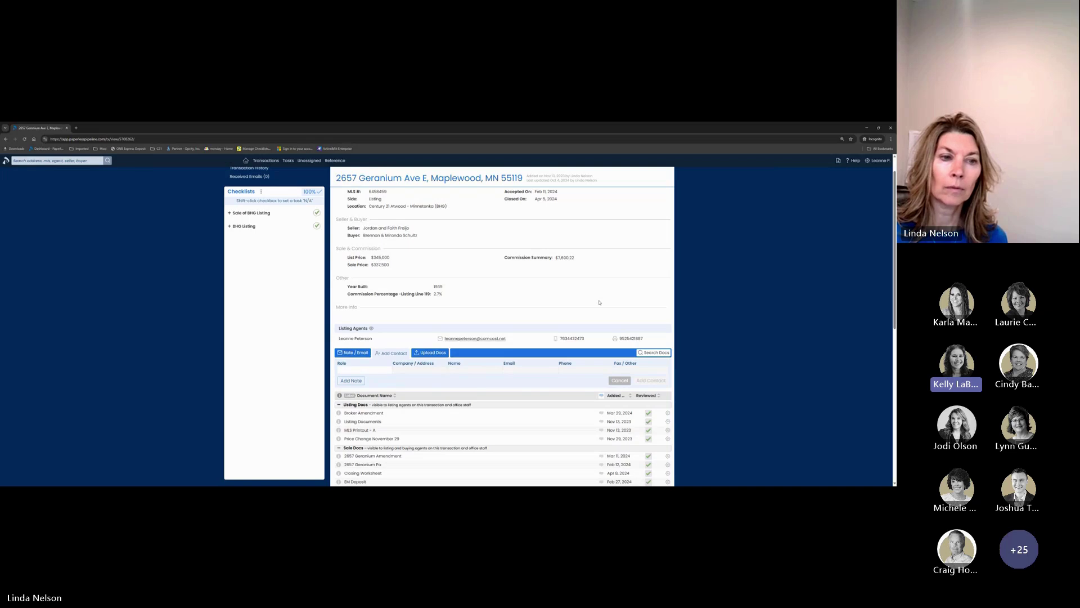
scroll(599, 302, "down", 3)
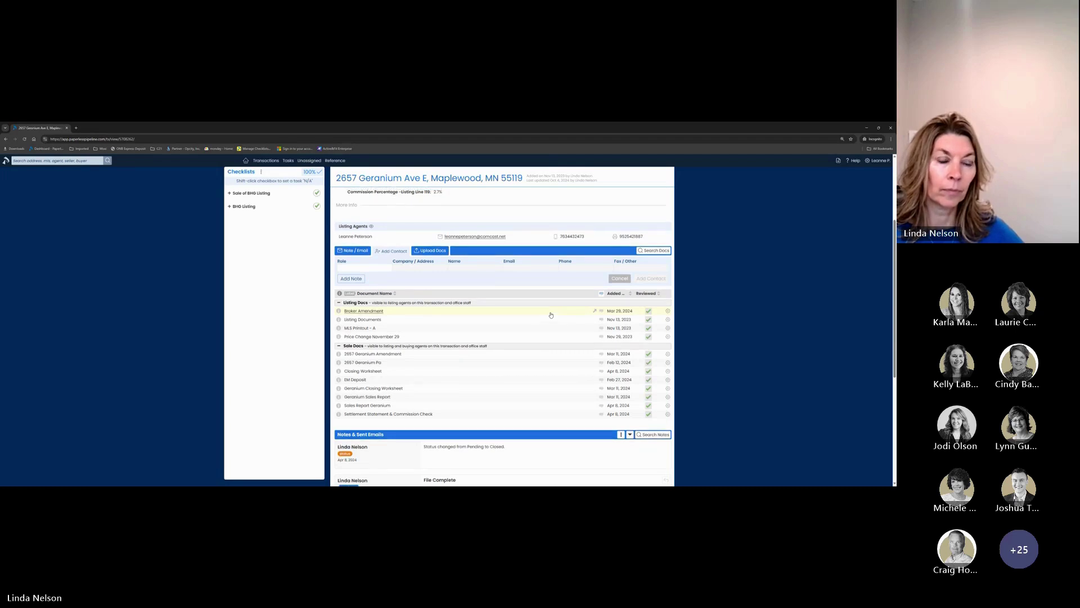
scroll(551, 315, "up", 1)
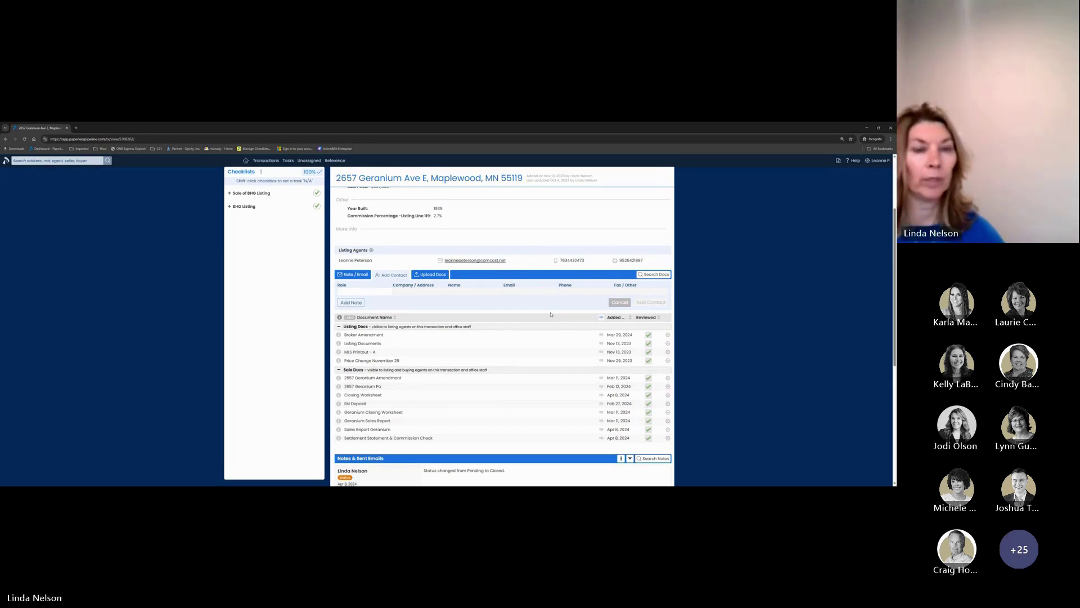
scroll(551, 314, "up", 4)
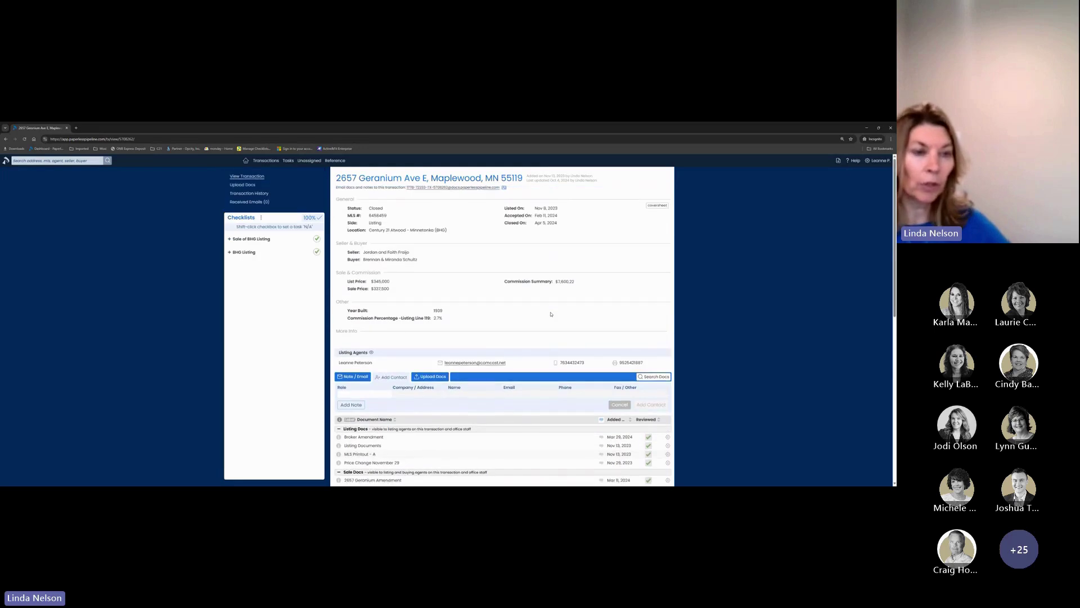
scroll(551, 314, "down", 2)
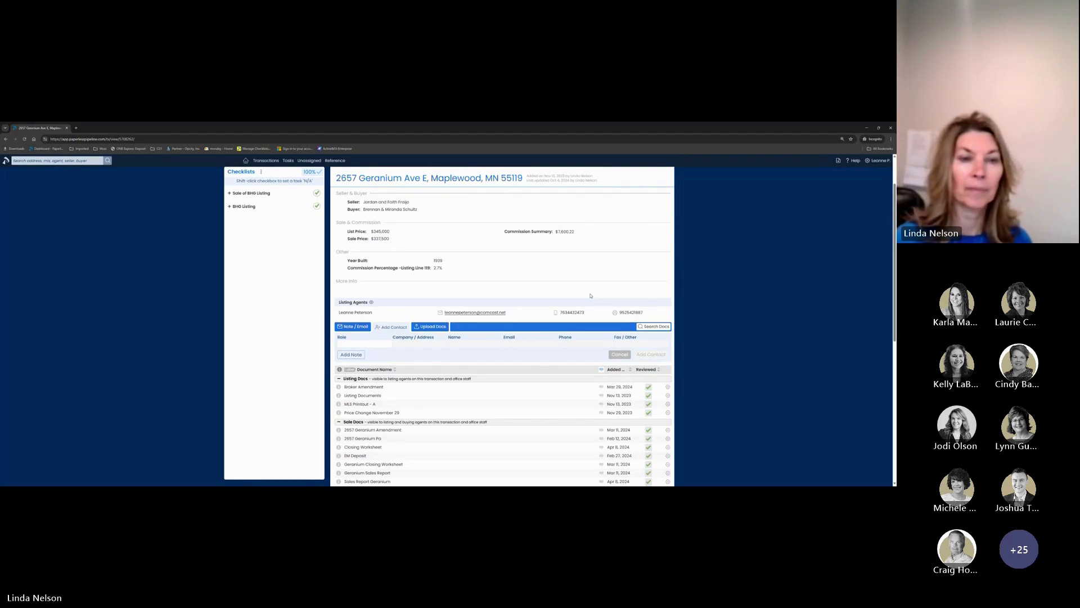
- Review the Geranium Ave transaction's documents, sent notes, checklists and general details
scroll(591, 296, "down", 3)
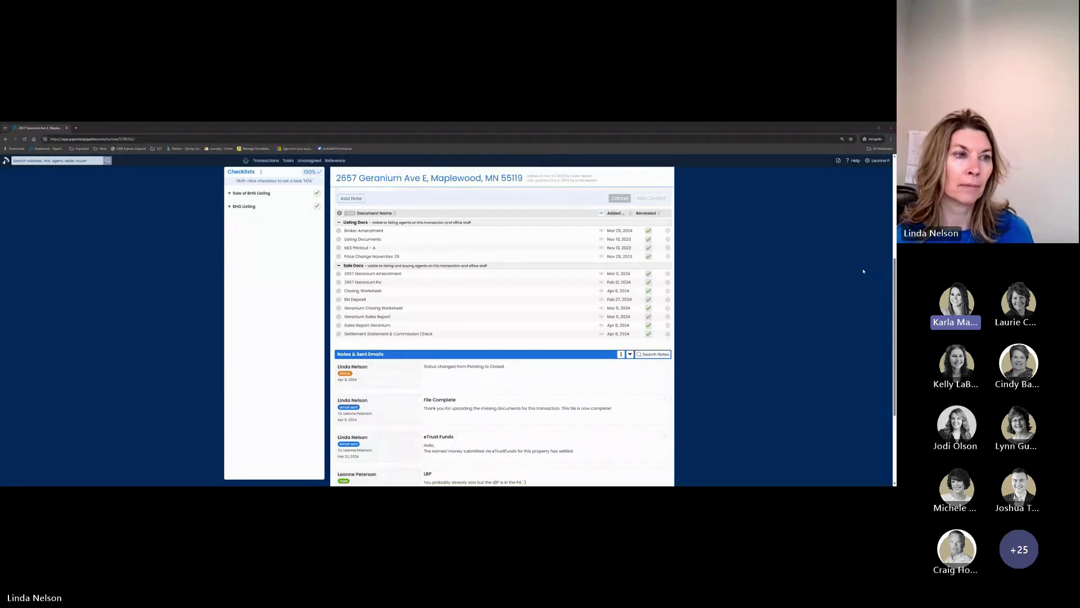
scroll(503, 326, "up", 3)
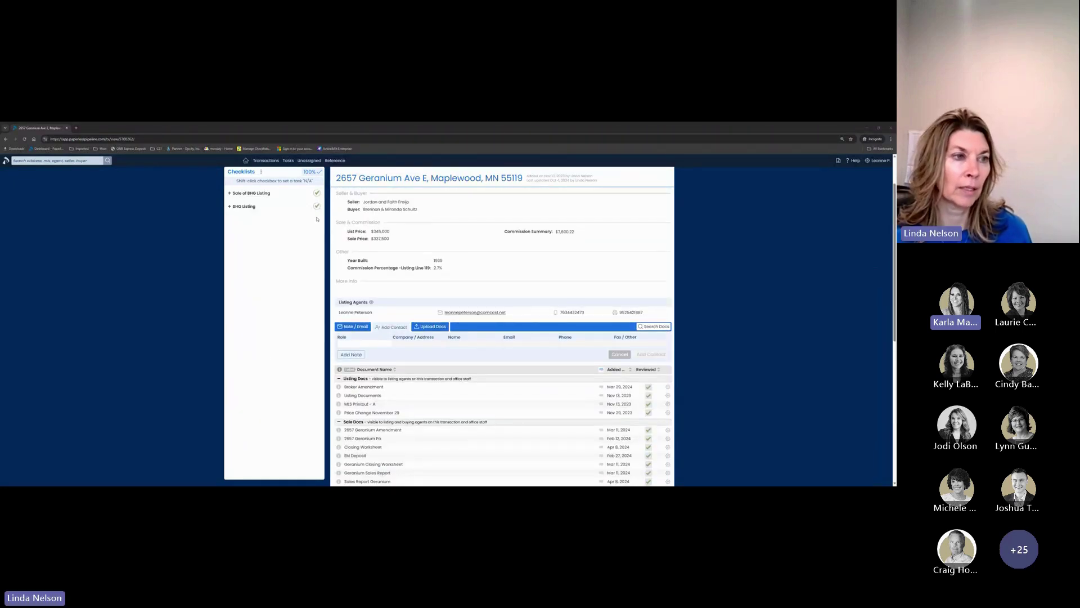
left_click(230, 207)
scroll(337, 235, "up", 1)
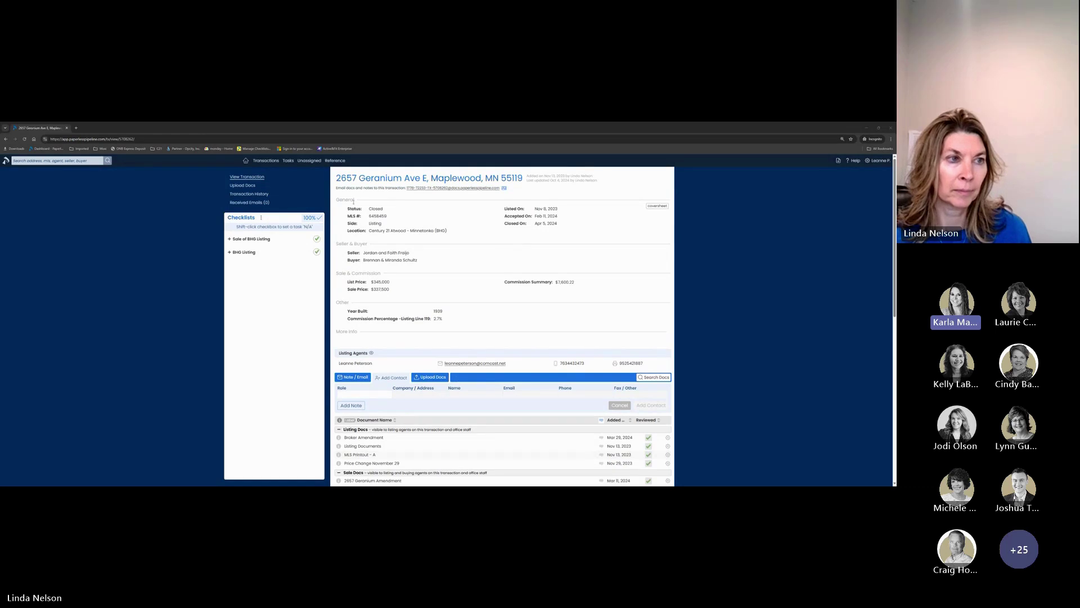
- Go from the transactions list to the unassigned documents and display the email addresses for uploading documents by email
left_click(265, 160)
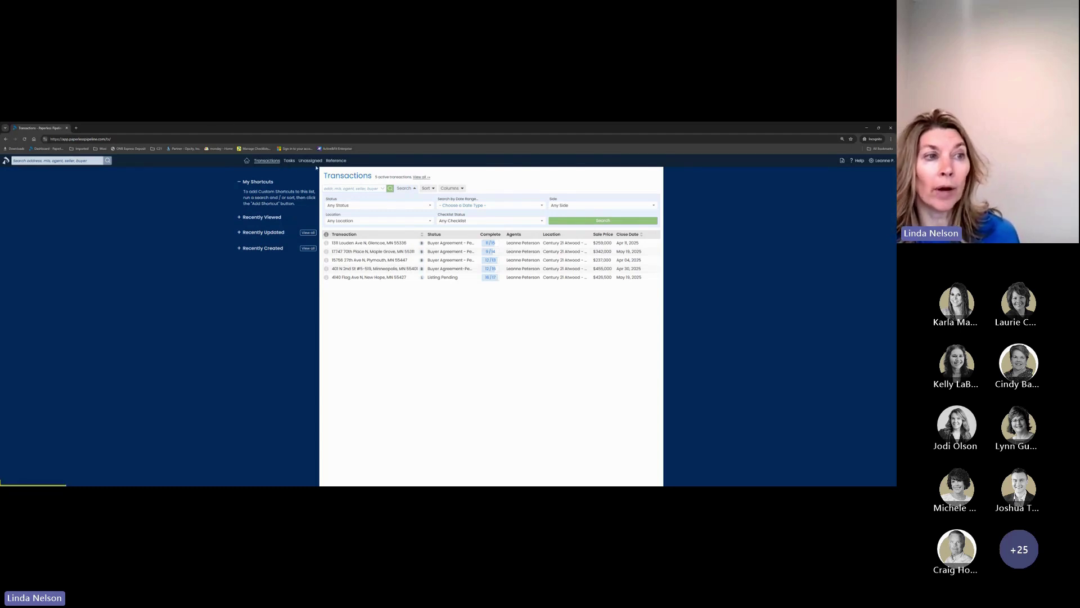
left_click(311, 161)
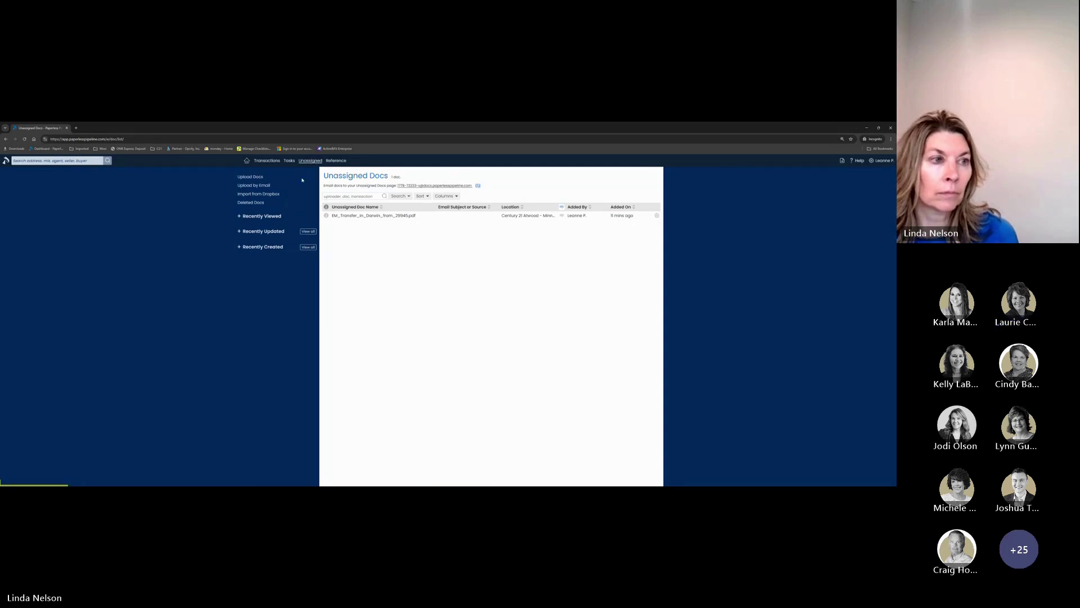
left_click(248, 188)
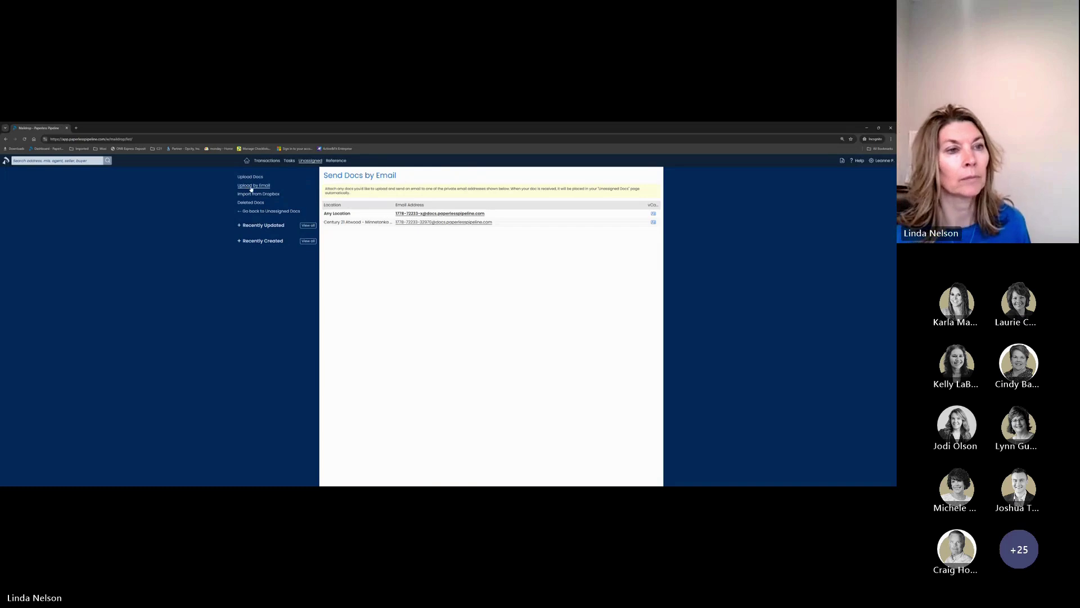
left_click(427, 215)
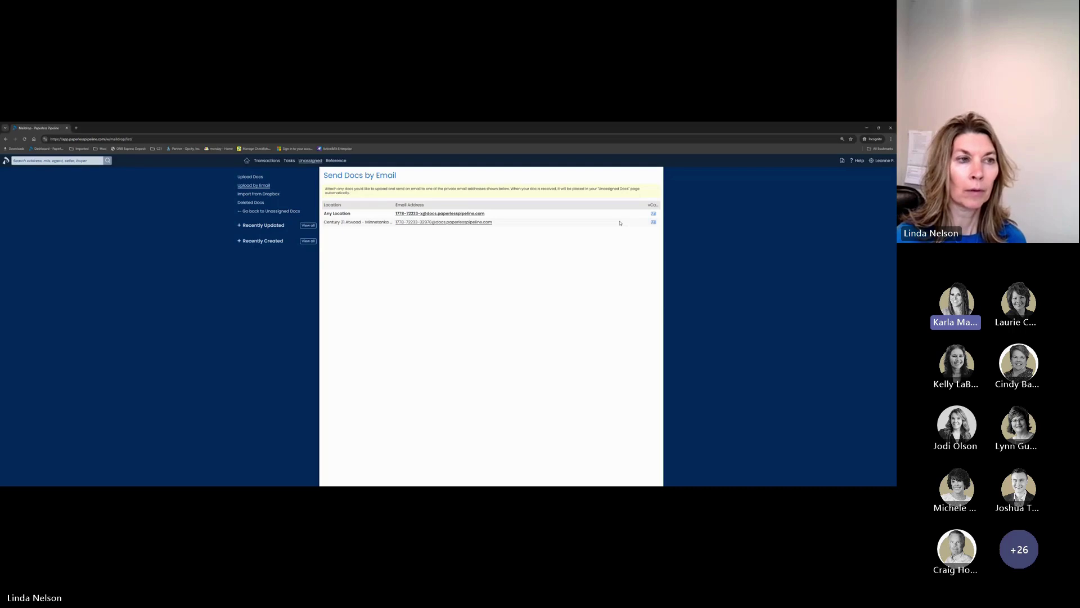
- Display the upload form for unassigned documents and return to the Unassigned Docs list
left_click(310, 161)
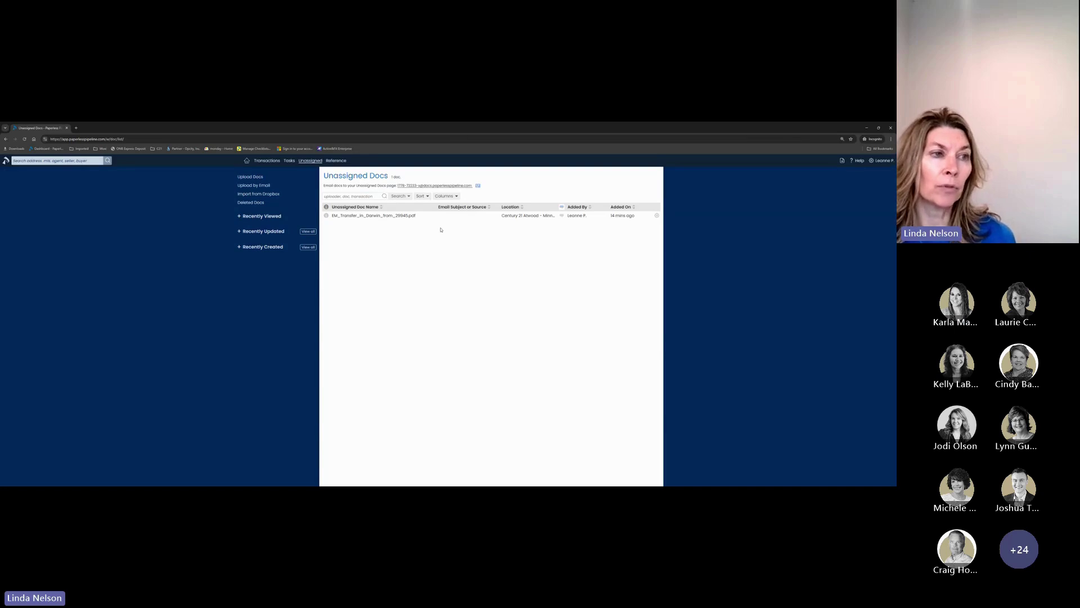
left_click(259, 178)
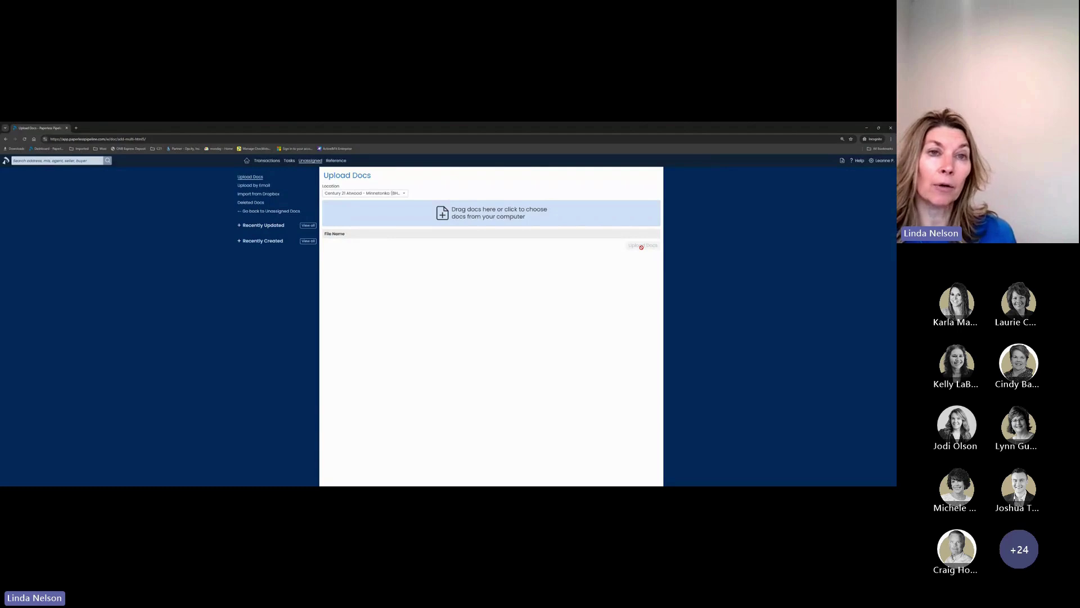
left_click(304, 161)
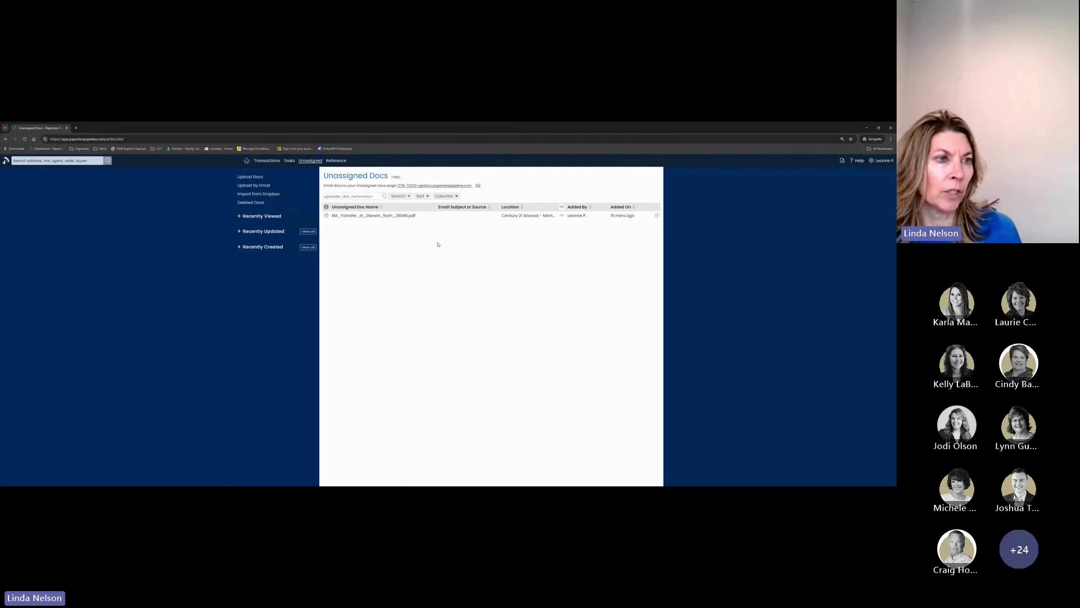
- Open the N 2nd St transaction from the transactions list and review its details, checklists, documents and notes
left_click(268, 162)
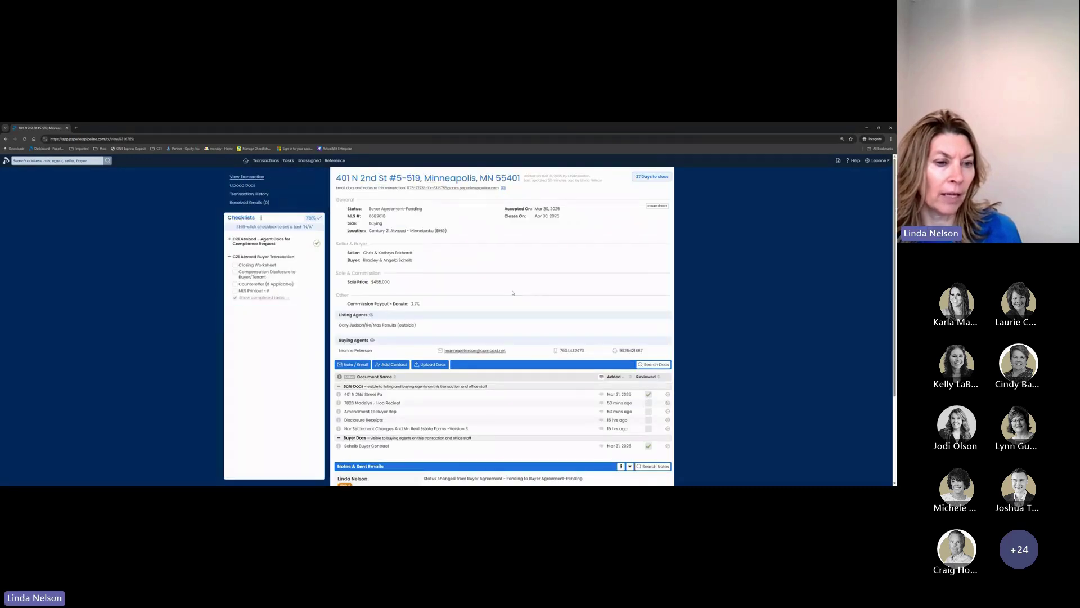
scroll(541, 295, "down", 1)
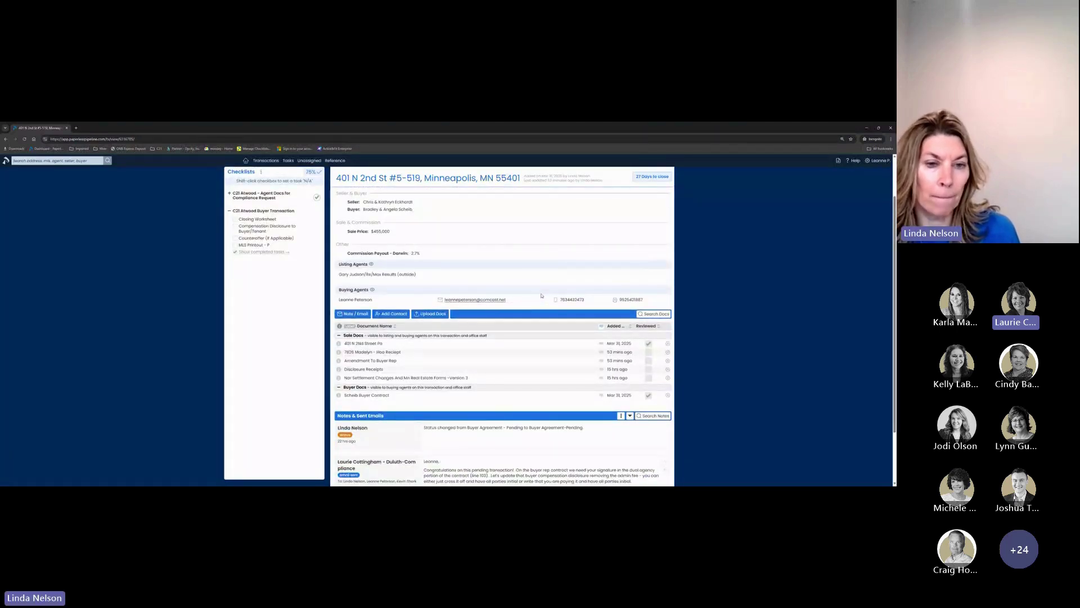
scroll(542, 296, "up", 1)
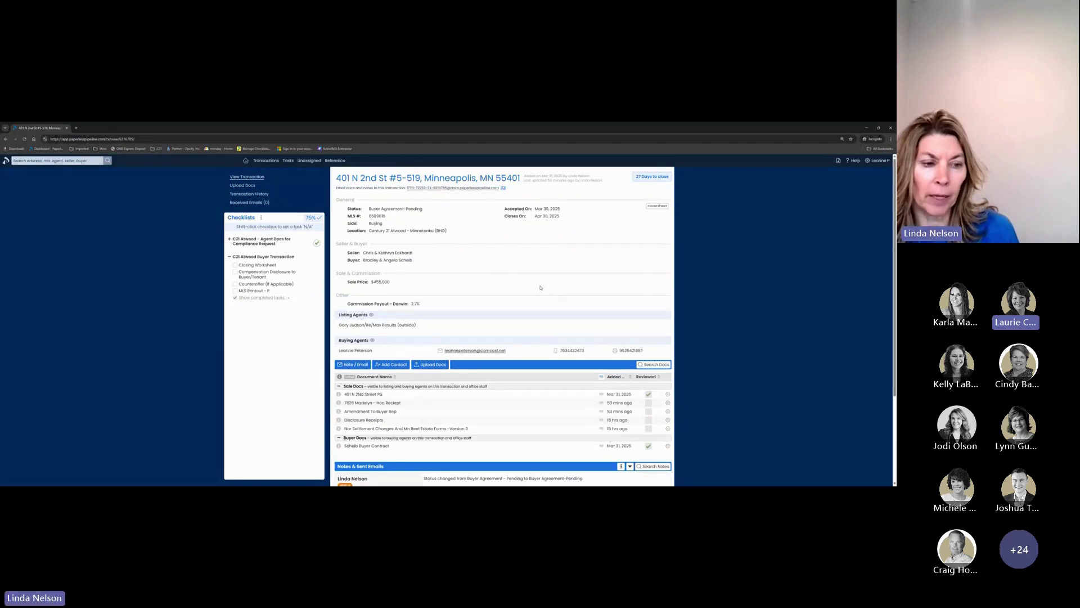
scroll(540, 288, "down", 2)
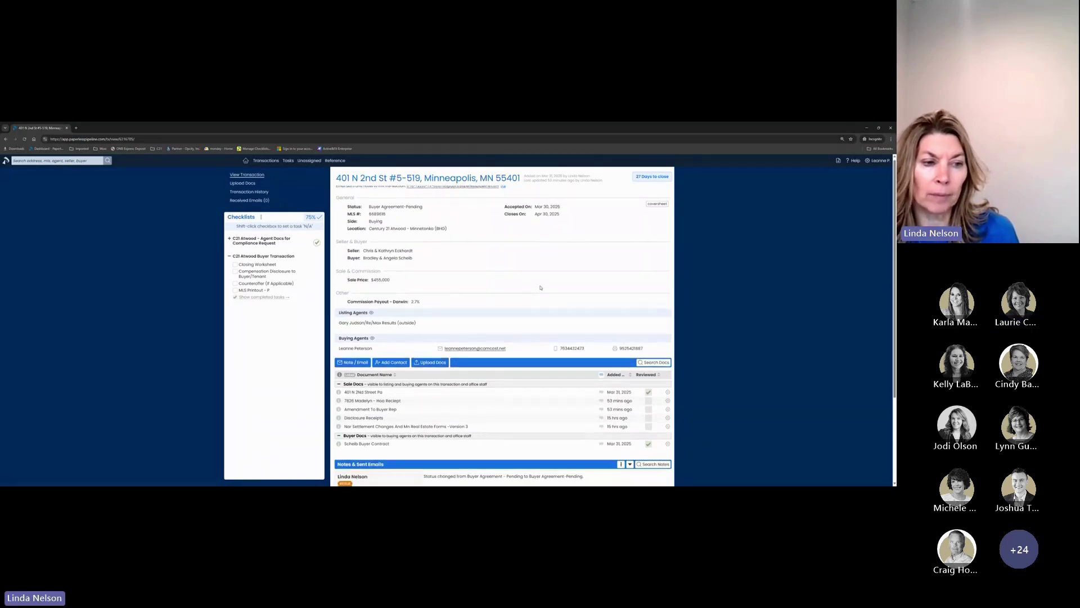
scroll(540, 288, "down", 1)
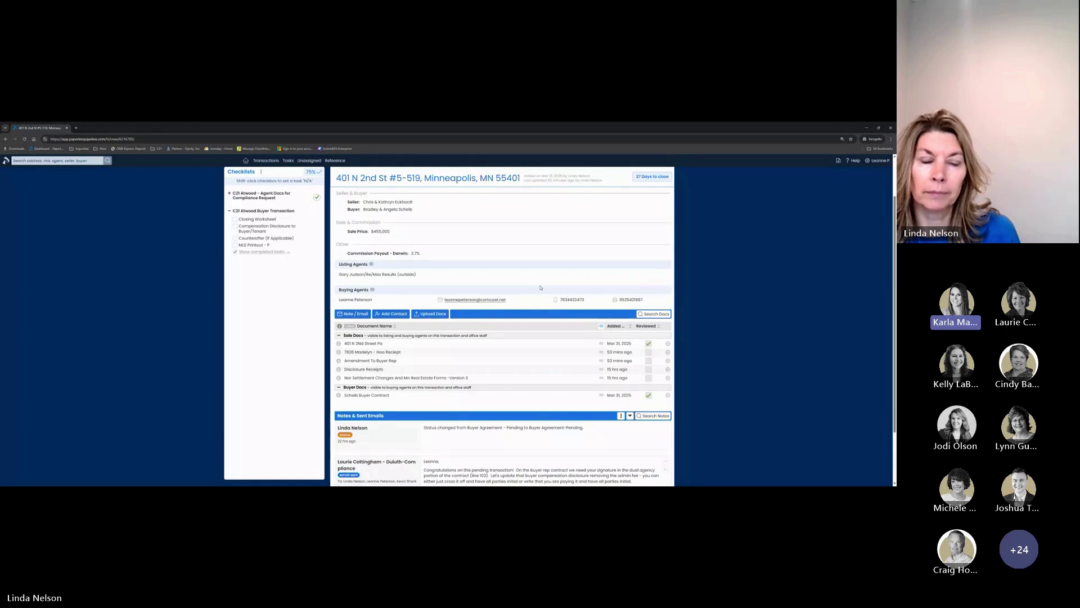
scroll(540, 287, "up", 1)
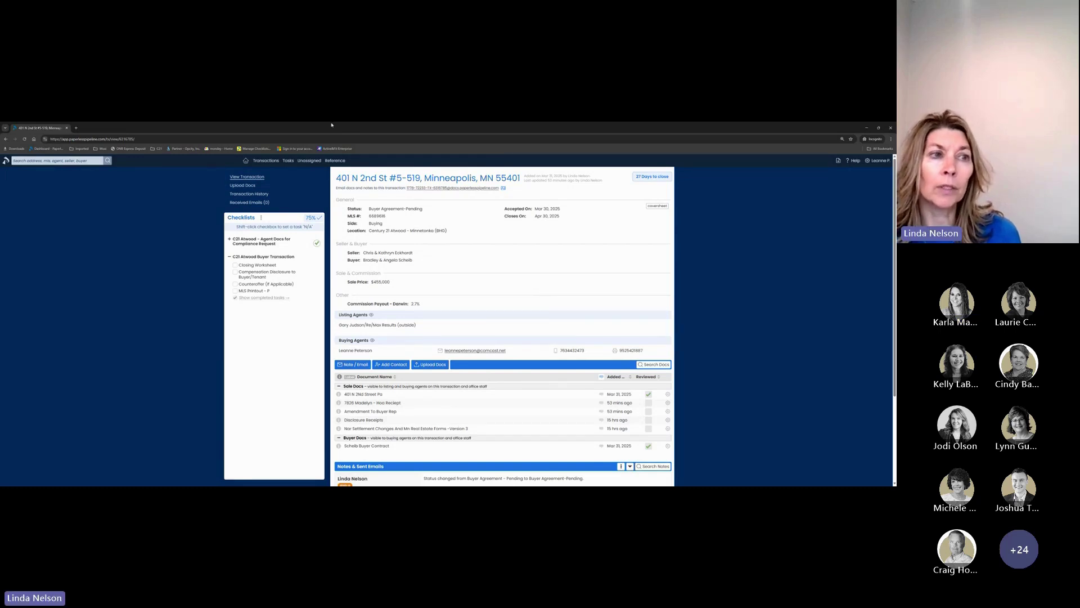
- Preview the earnest money transfer PDF among the unassigned documents twice, closing the preview each time
left_click(309, 161)
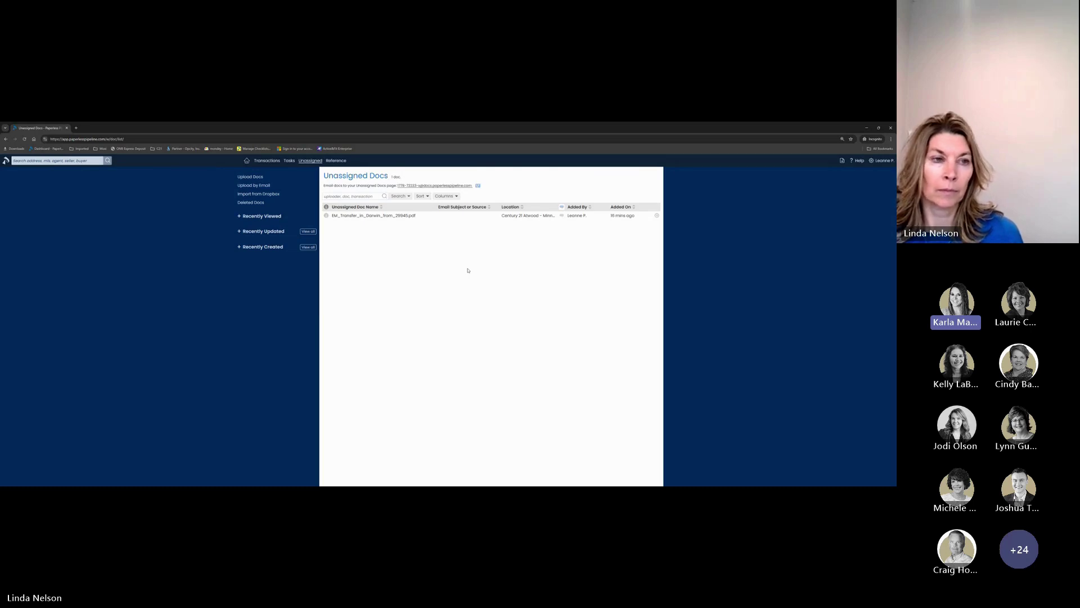
left_click(369, 216)
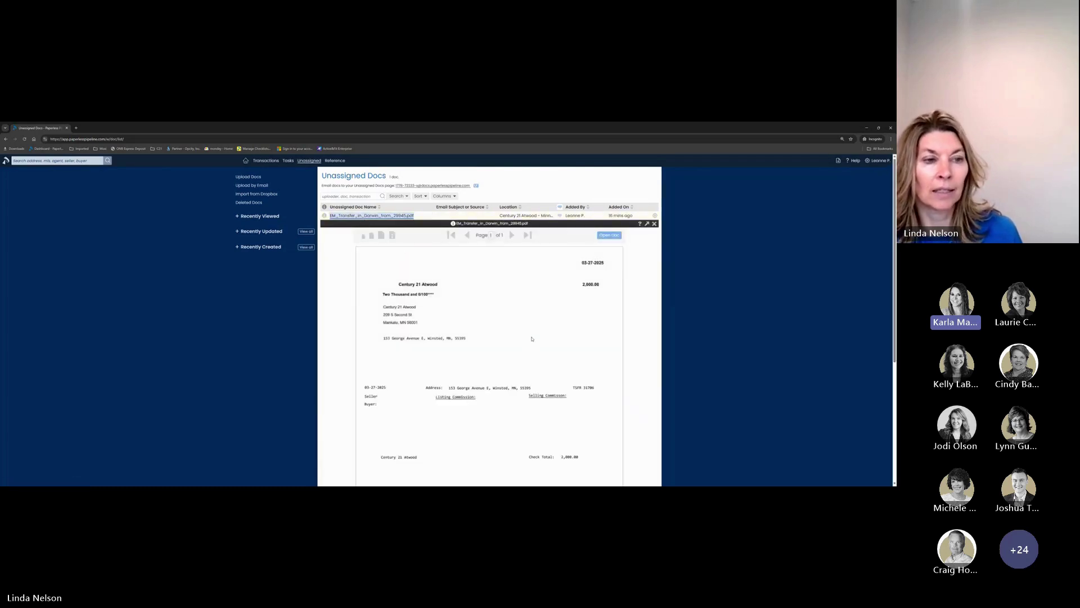
left_click(653, 224)
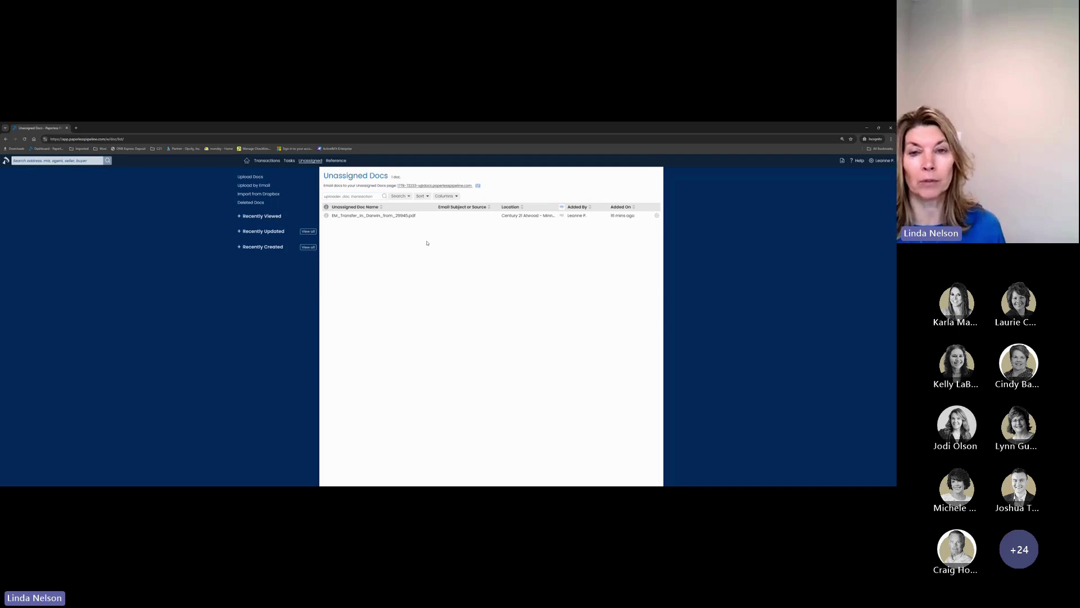
left_click(606, 216)
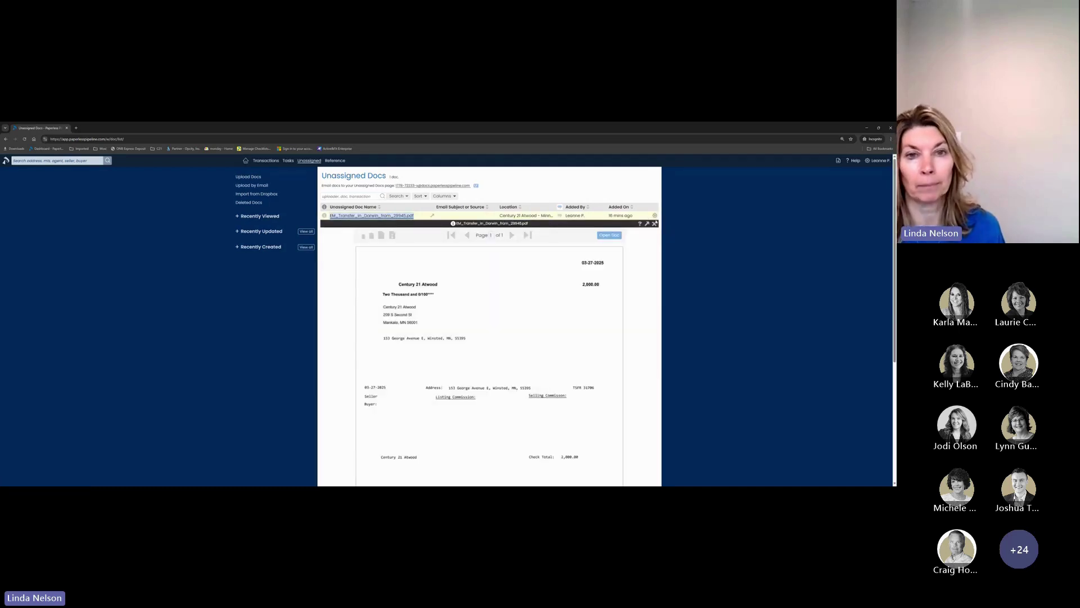
left_click(655, 223)
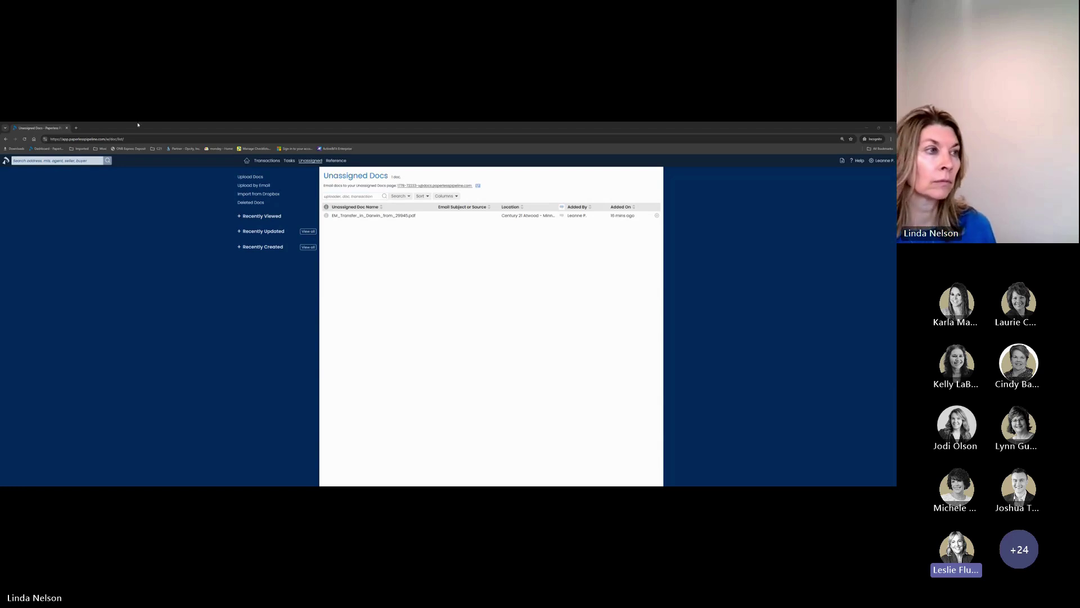
- Return to the N 2nd St transaction, start downloading the contact card for its email address, and cancel the save
left_click(6, 139)
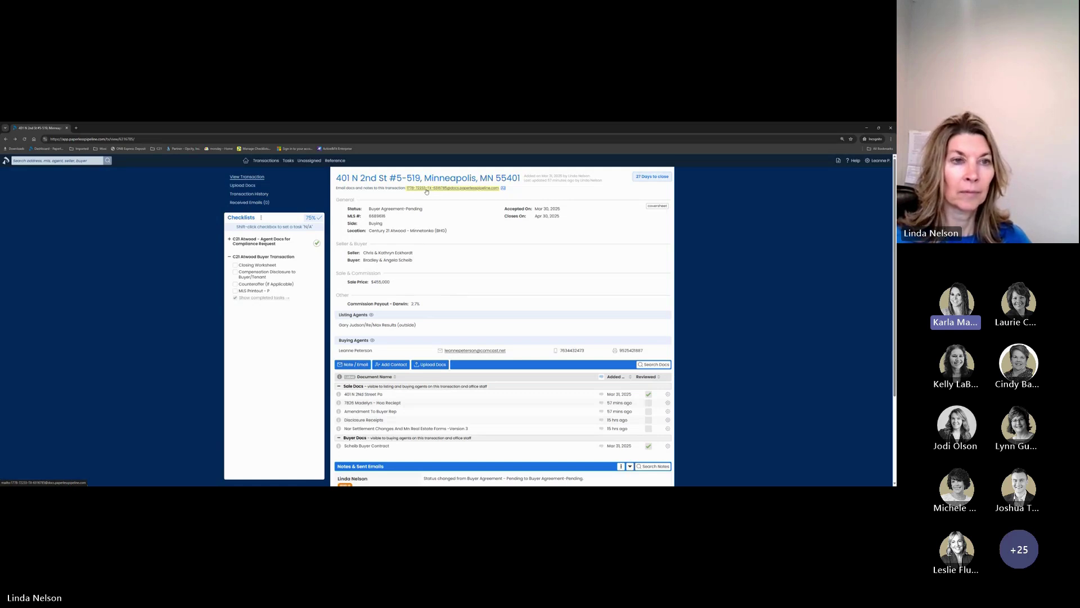
left_click(504, 189)
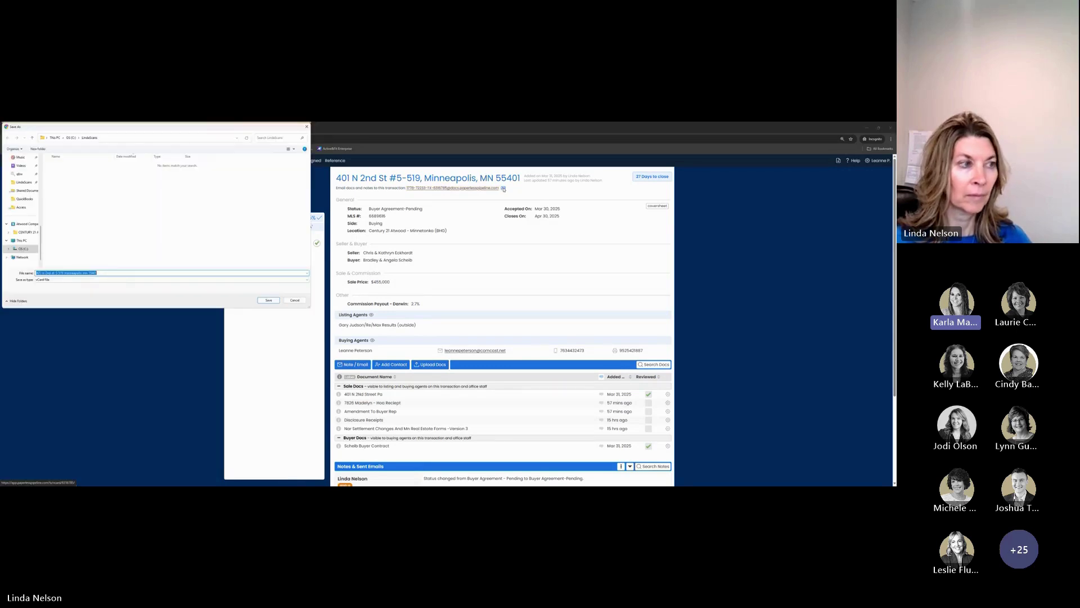
left_click(295, 301)
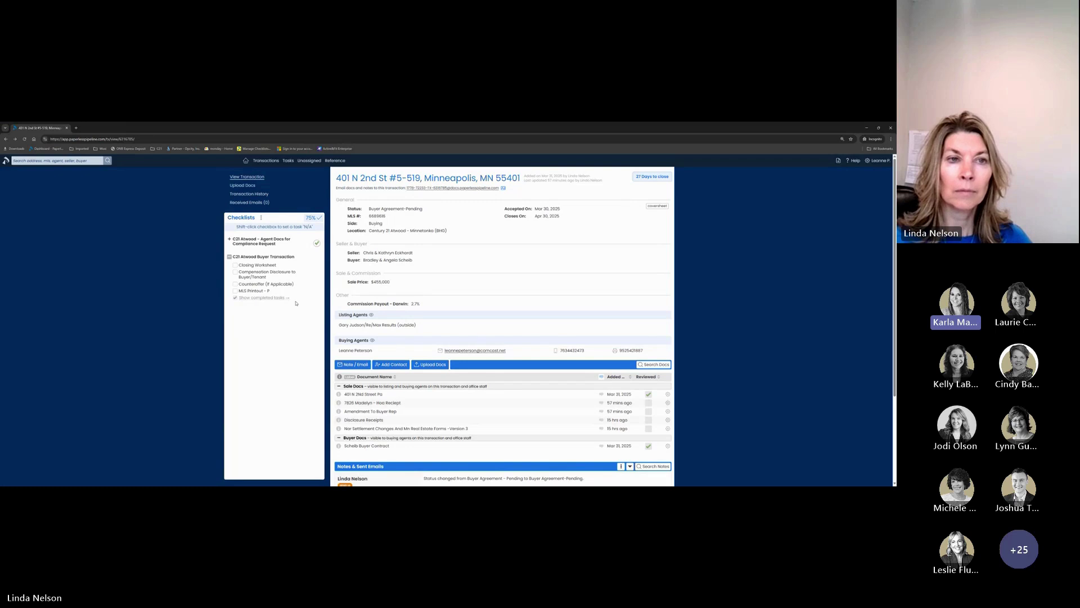
- Copy the email address used for sending documents and notes to the N 2nd St transaction
right_click(471, 188)
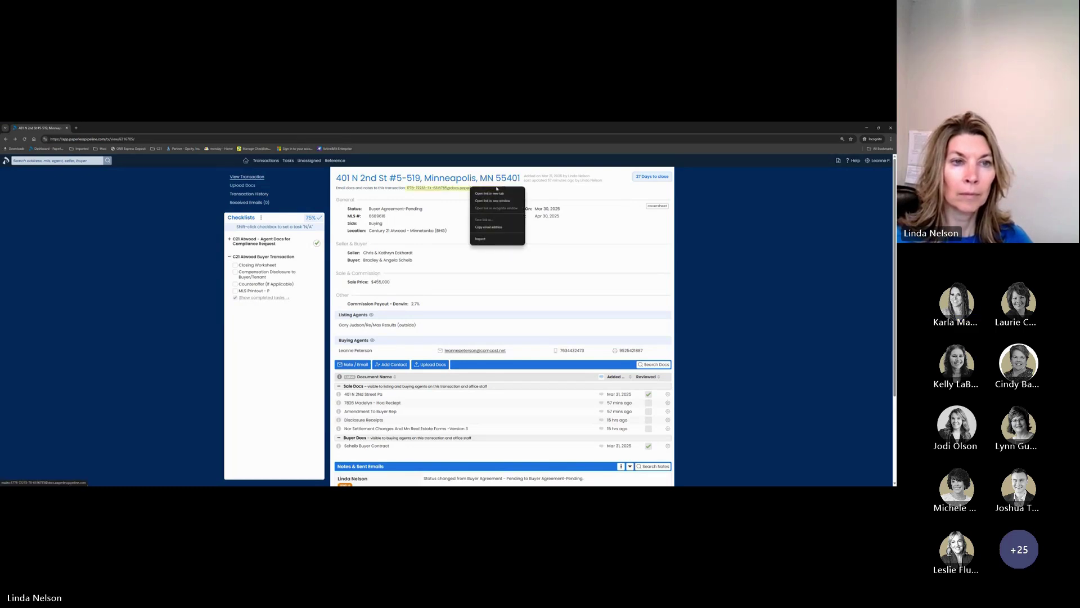
left_click(500, 227)
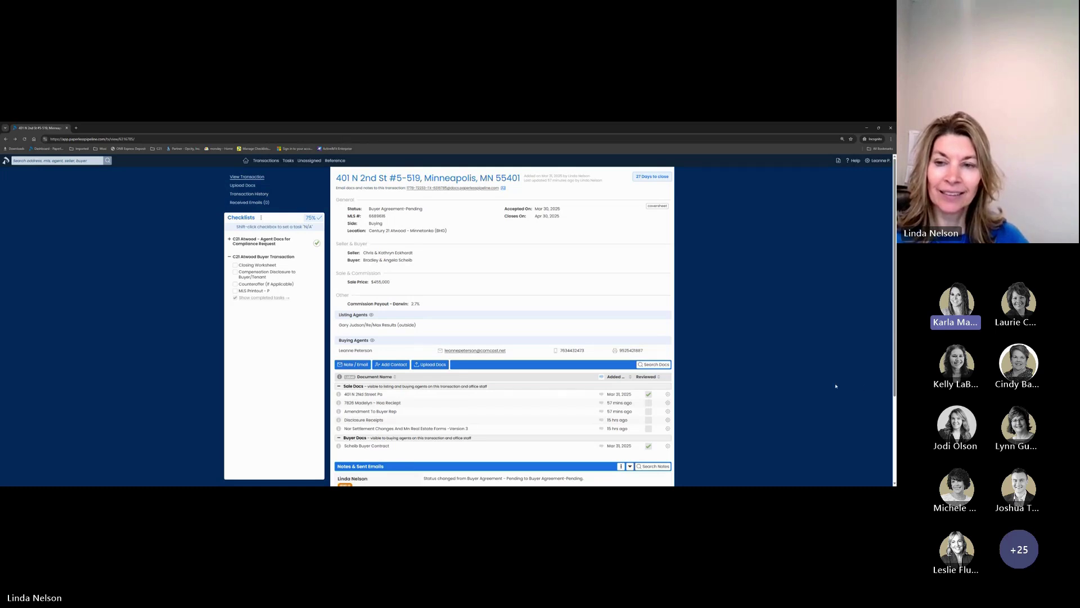
scroll(503, 326, "down", 1)
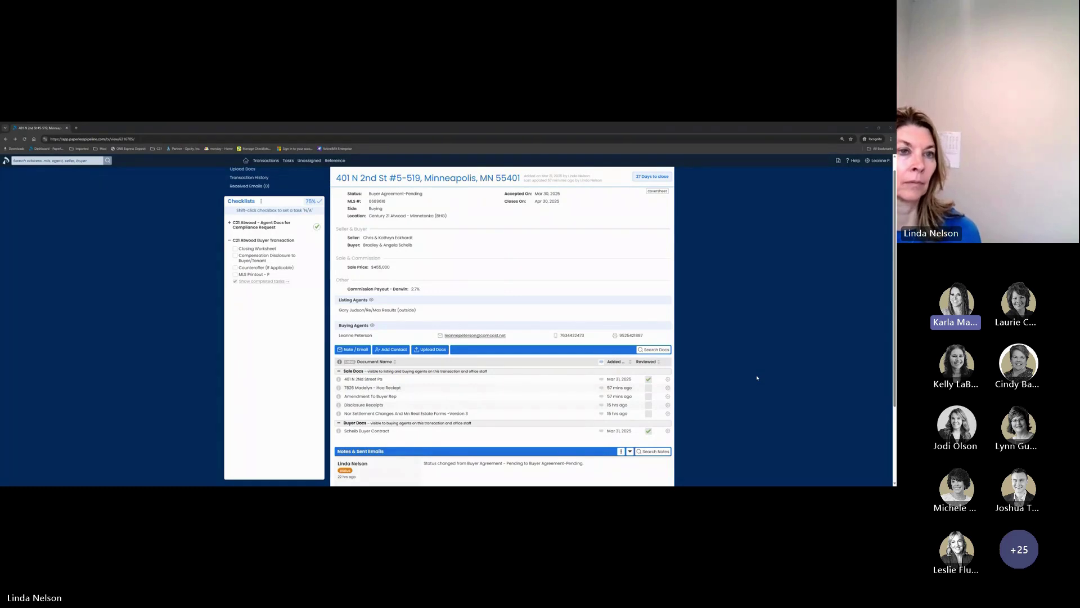
scroll(506, 281, "up", 1)
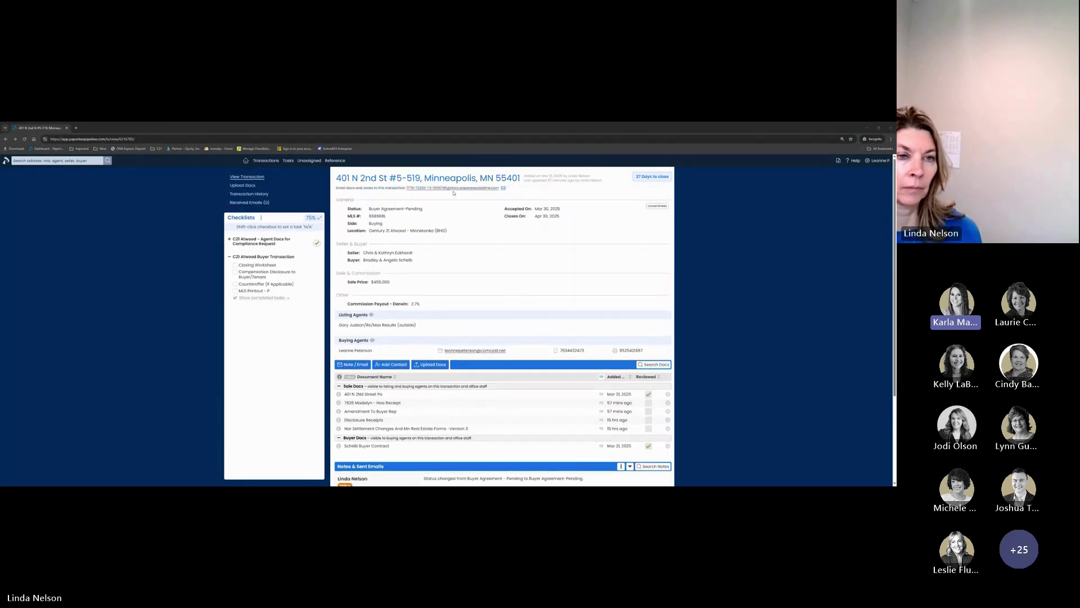
- Compare the upload email address on the Unassigned Docs page with the one on the N 2nd St transaction
left_click(308, 160)
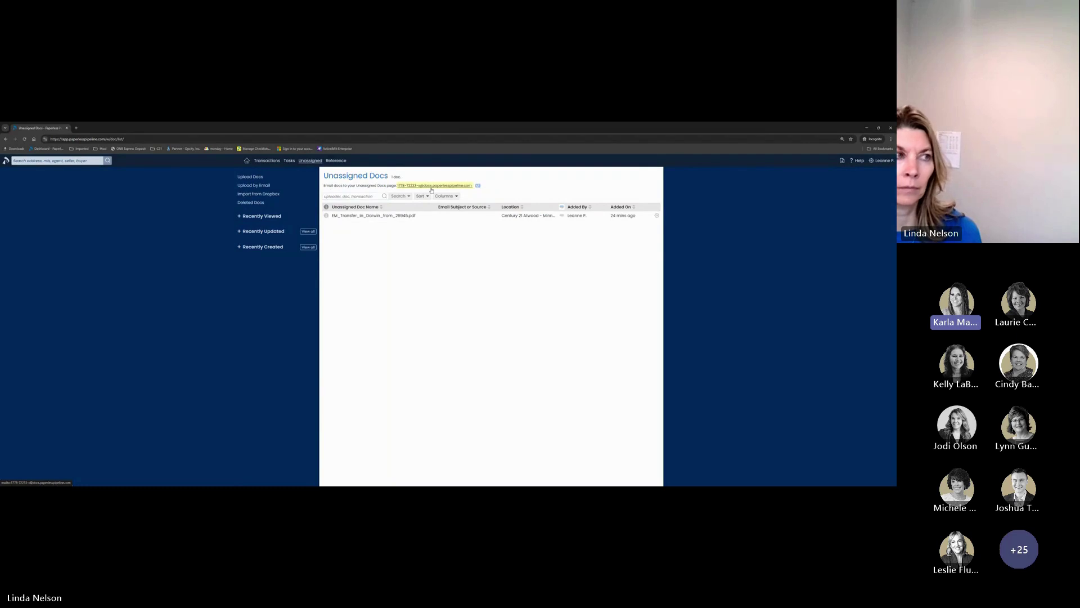
left_click(5, 140)
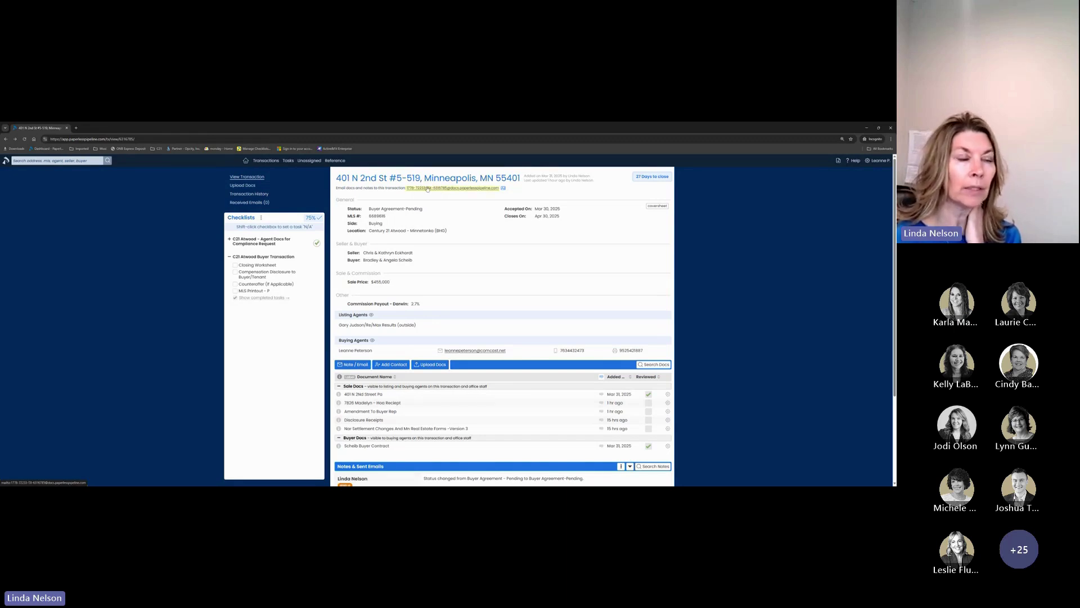
left_click(309, 160)
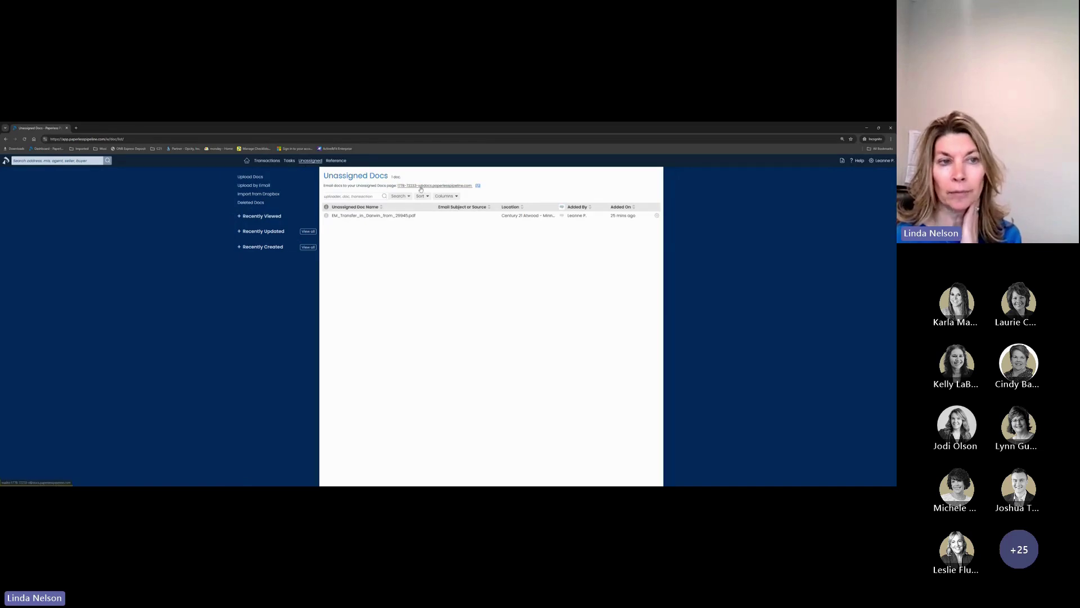
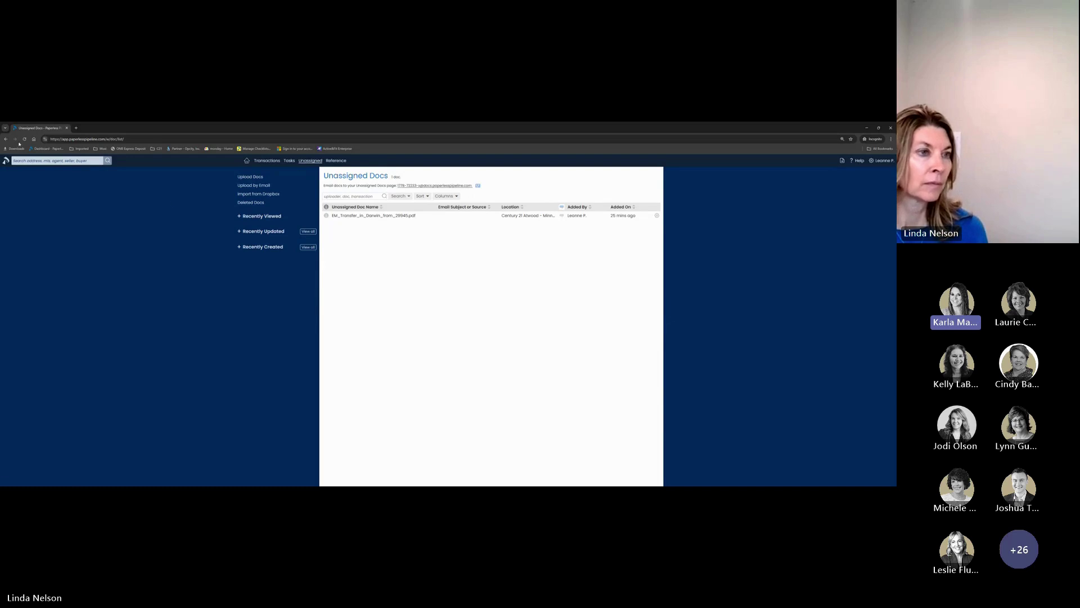
- Open the Louden Ave transaction from the transactions list and review its details, checklist and documents
left_click(266, 161)
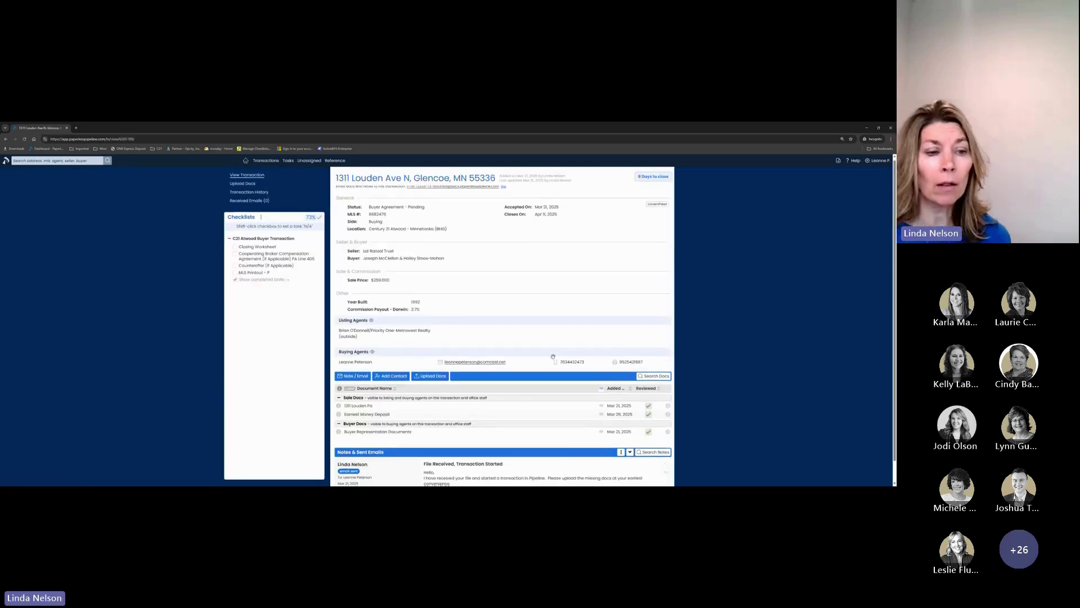
scroll(559, 359, "down", 2)
scroll(496, 356, "up", 1)
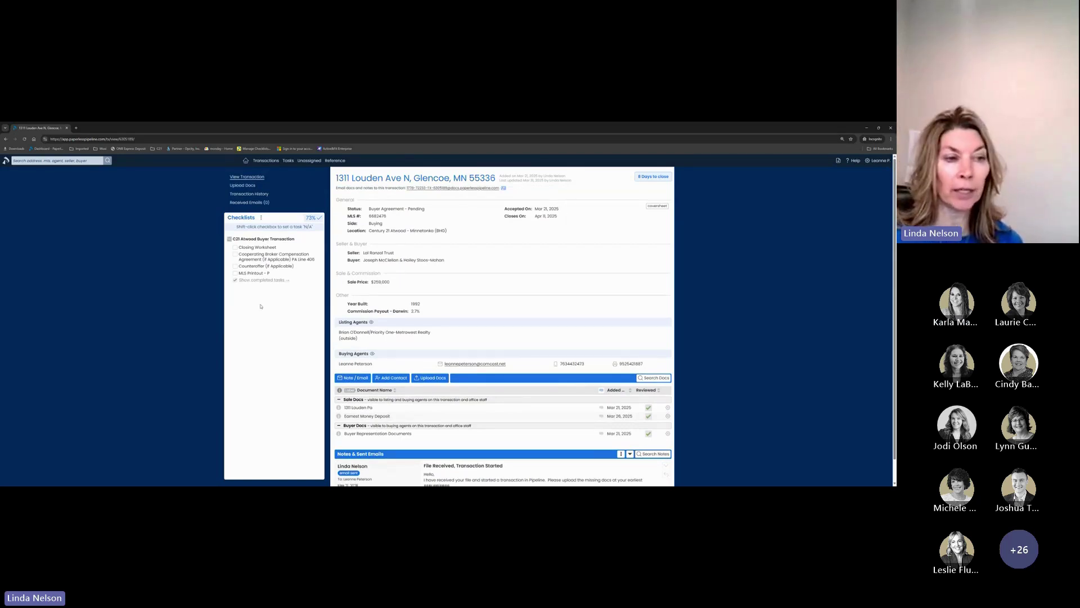
- In the Louden Ave note and email form, select the buying agents as recipients and examine the message template and document attachment options
left_click(359, 380)
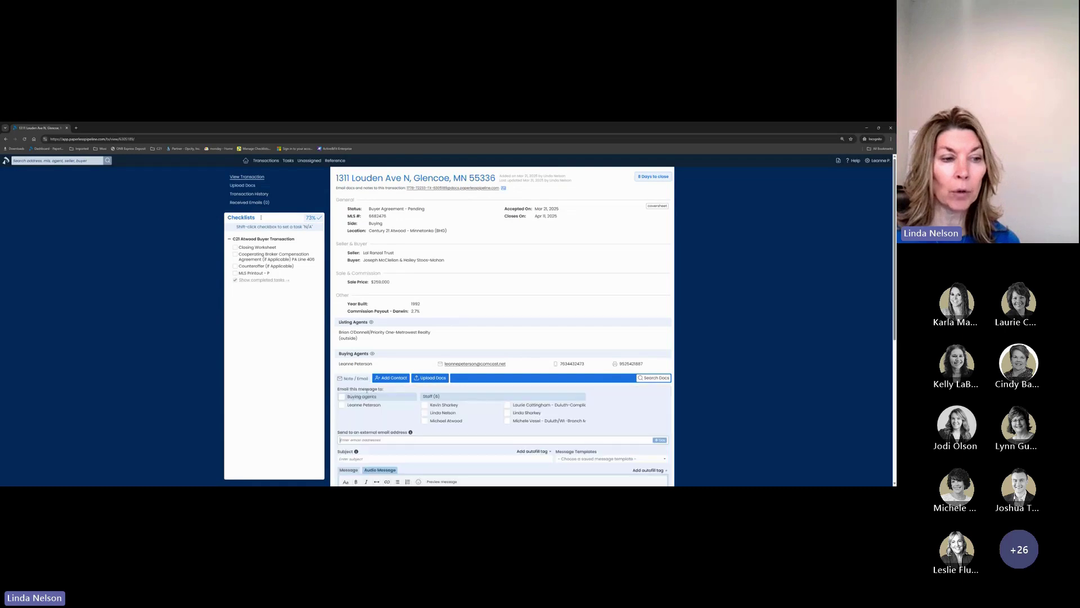
scroll(553, 389, "down", 3)
scroll(553, 388, "down", 1)
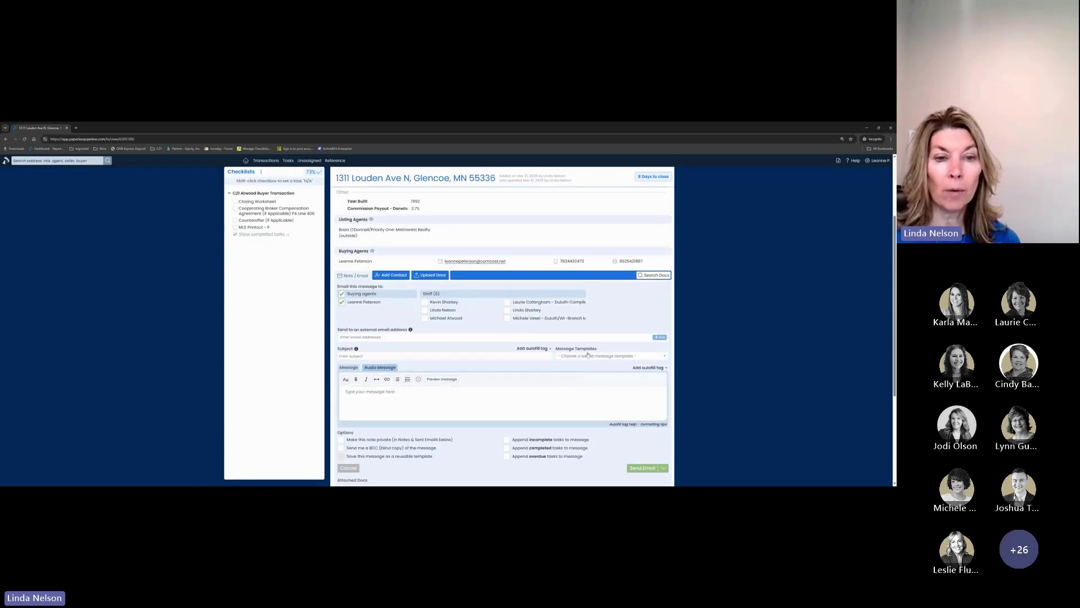
left_click(593, 357)
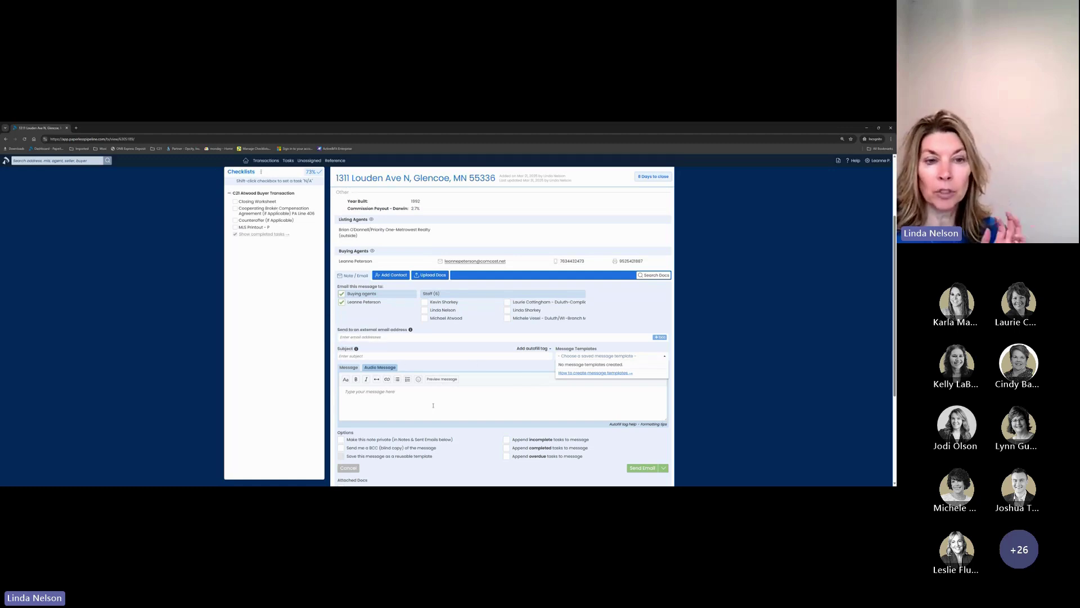
scroll(456, 398, "down", 3)
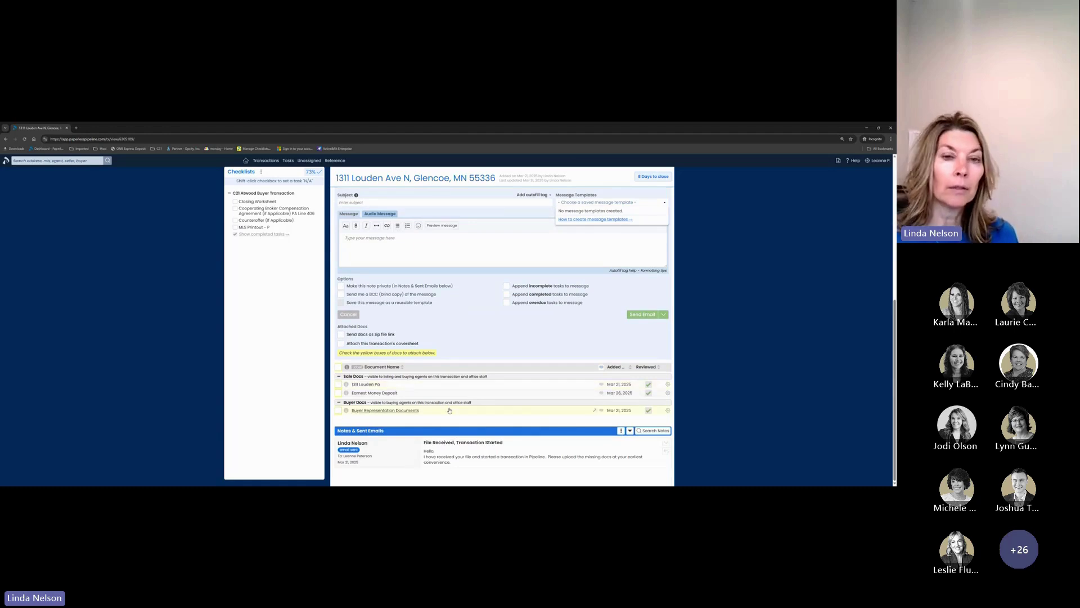
scroll(586, 340, "up", 5)
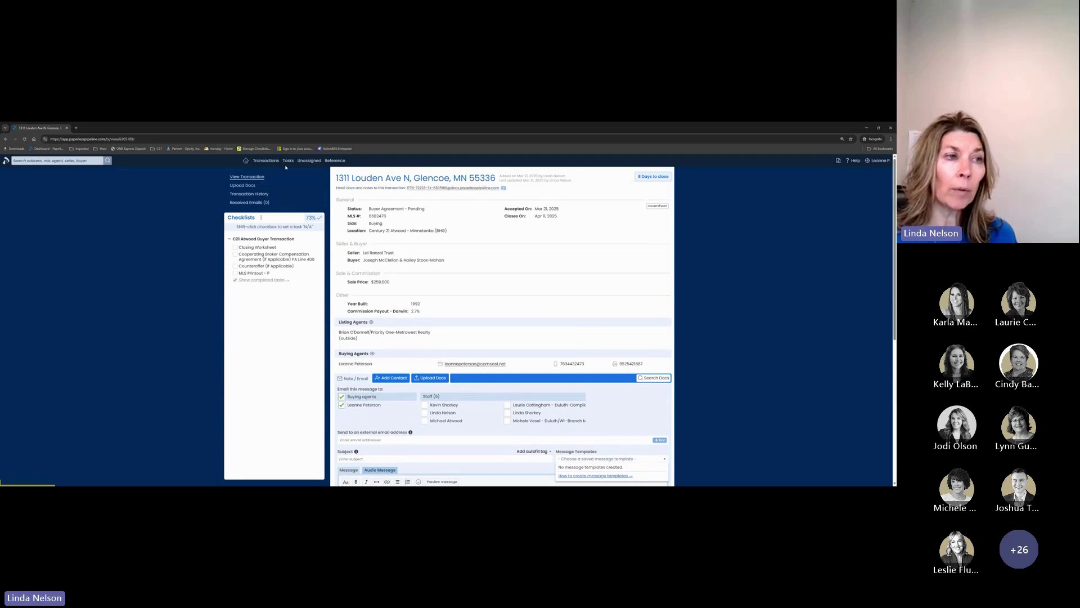
left_click(265, 161)
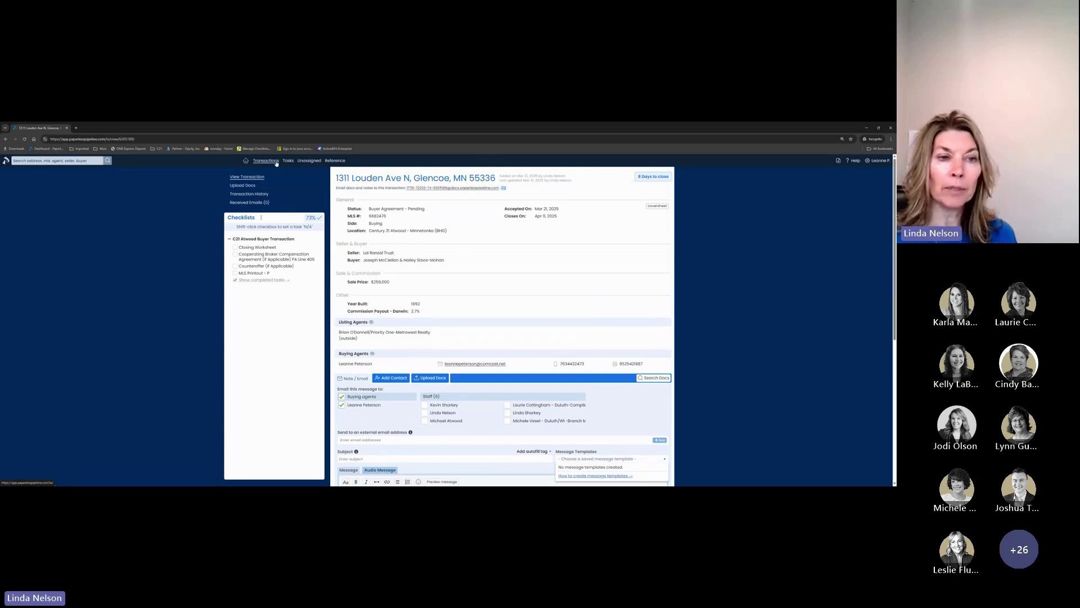